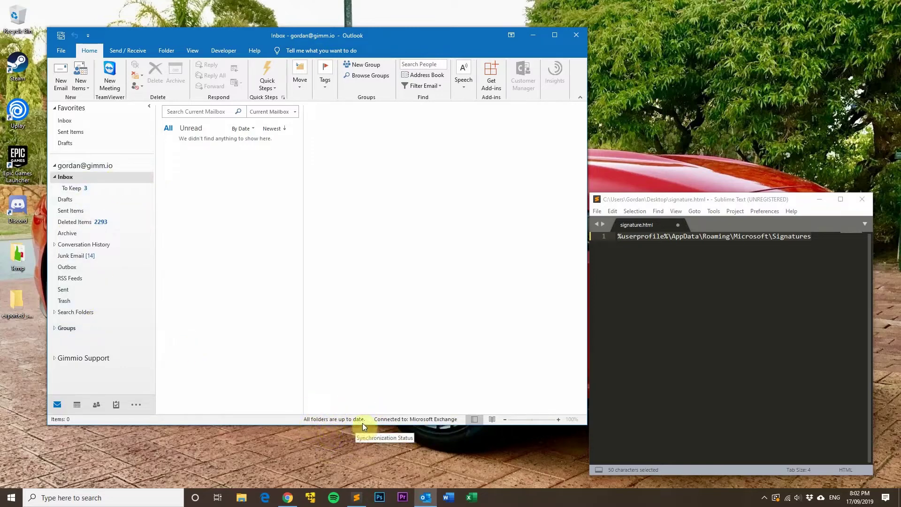
- Open the Sent Items folder to show the sent test message with its signature
{"action": "left_click", "coordinate": [78, 214]}
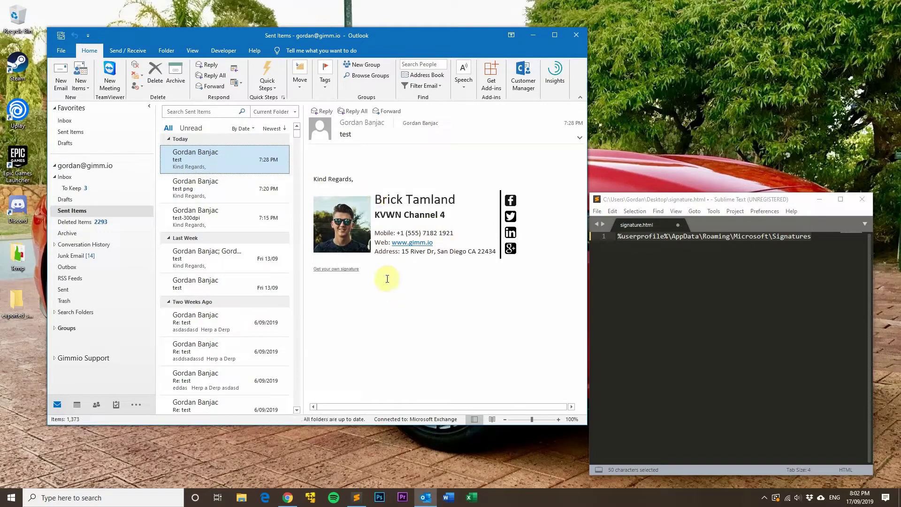
- Copy the latest sent message's full body, including the Kind Regards greeting and signature block
{"action": "mouse_move", "coordinate": [390, 279]}
{"action": "left_mouse_down"}
{"action": "mouse_move", "coordinate": [311, 171]}
{"action": "mouse_move", "coordinate": [312, 154]}
{"action": "left_mouse_up"}
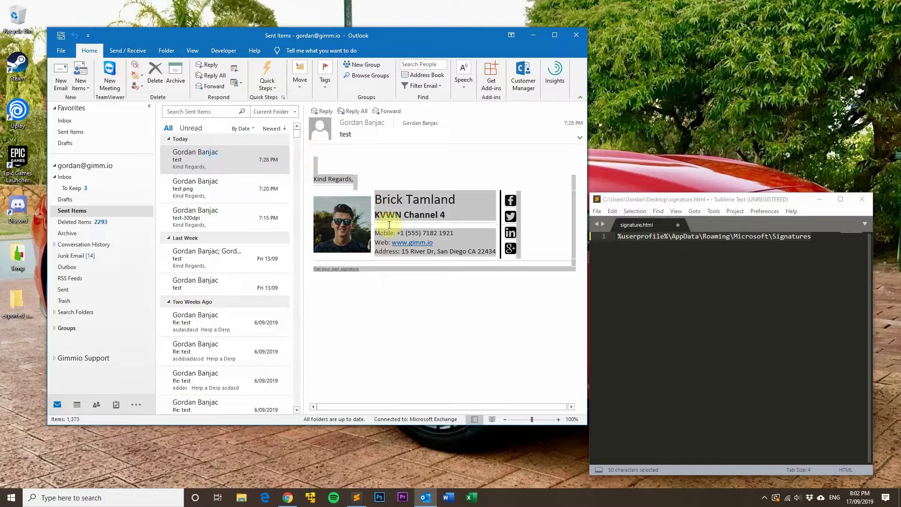
{"action": "right_click", "coordinate": [338, 178]}
{"action": "left_click", "coordinate": [364, 194]}
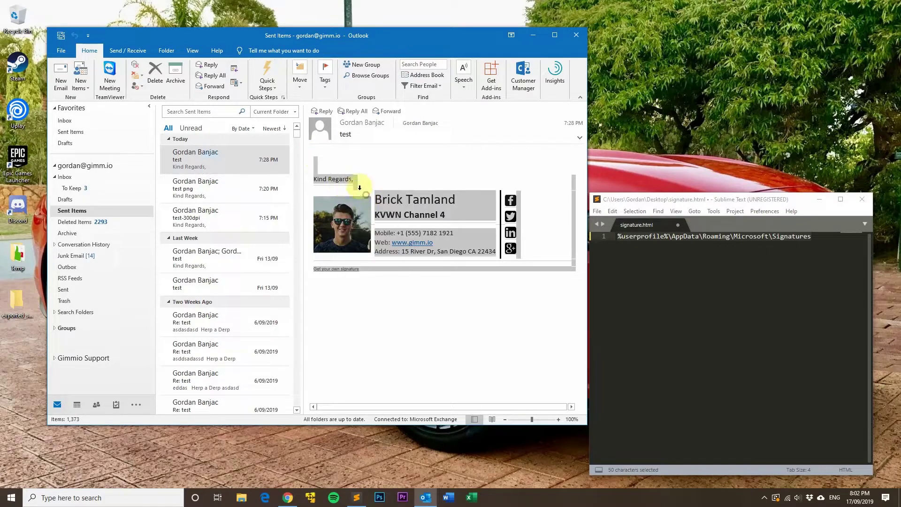
{"action": "left_click", "coordinate": [333, 167]}
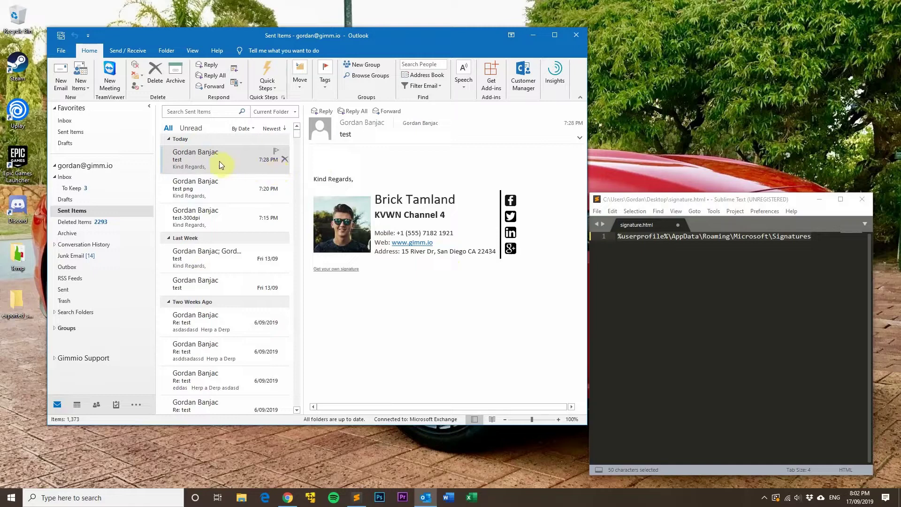
{"action": "left_click", "coordinate": [64, 51]}
- Open the Signatures and Stationery dialog from Outlook's Mail options
{"action": "left_click", "coordinate": [76, 215]}
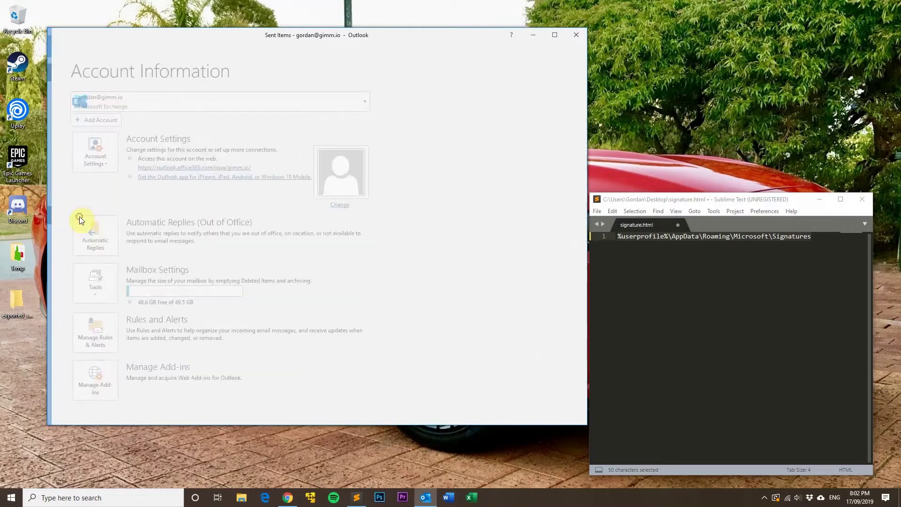
{"action": "left_click", "coordinate": [141, 102]}
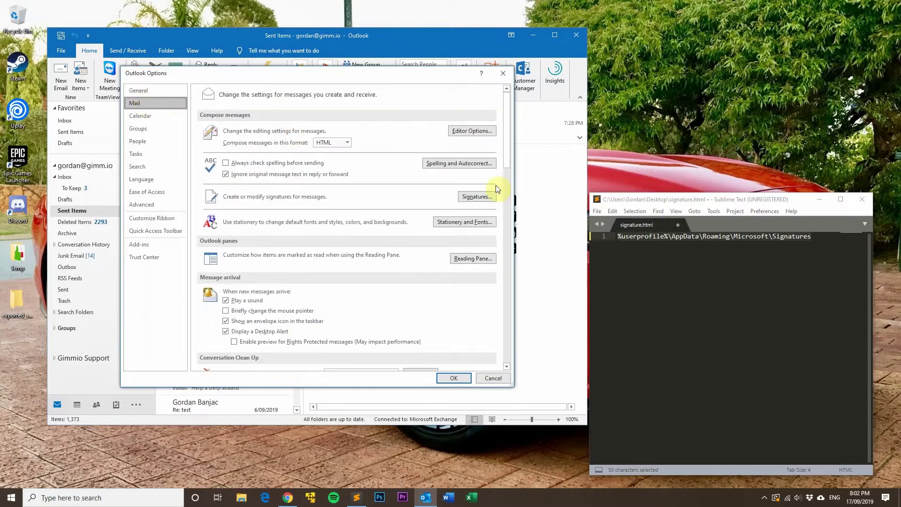
{"action": "left_click", "coordinate": [483, 199]}
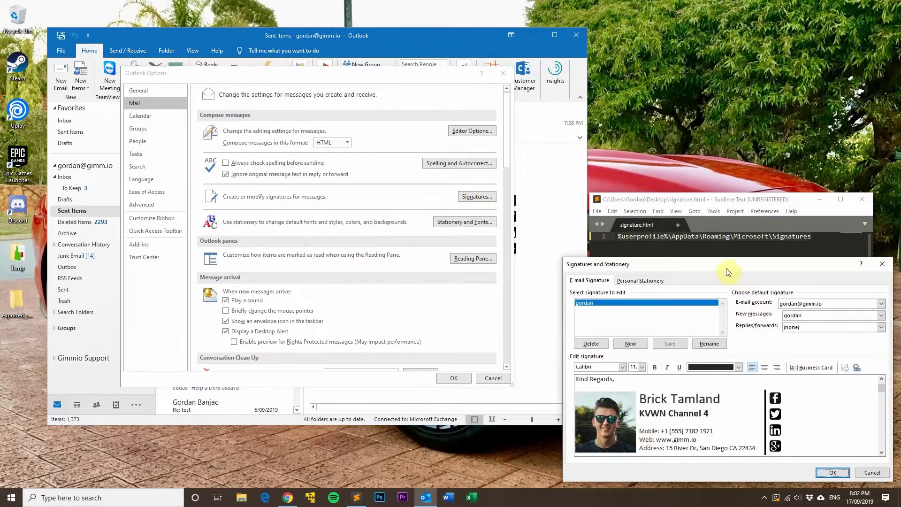
{"action": "left_click_drag", "start_coordinate": [725, 261], "coordinate": [339, 117]}
- Create a signature named newsig with the copied signature block and save it
{"action": "left_click", "coordinate": [246, 192]}
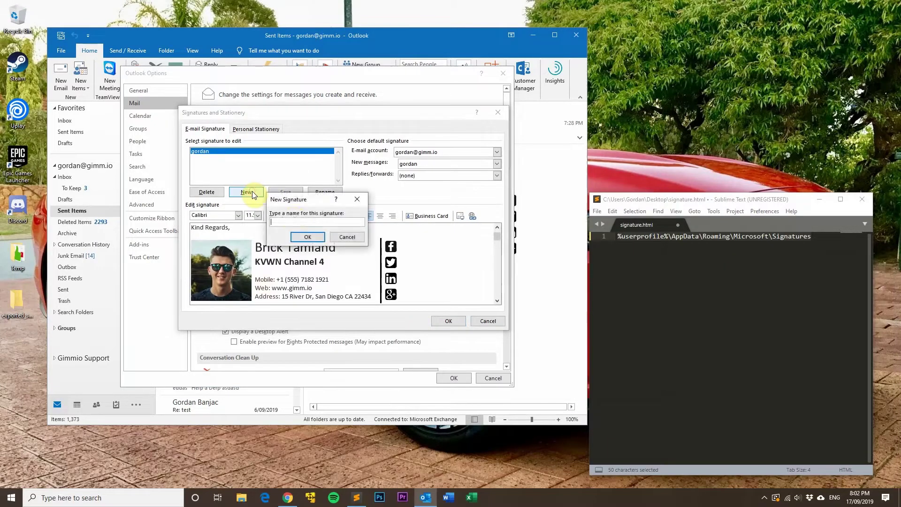
{"action": "type", "text": "newsig"}
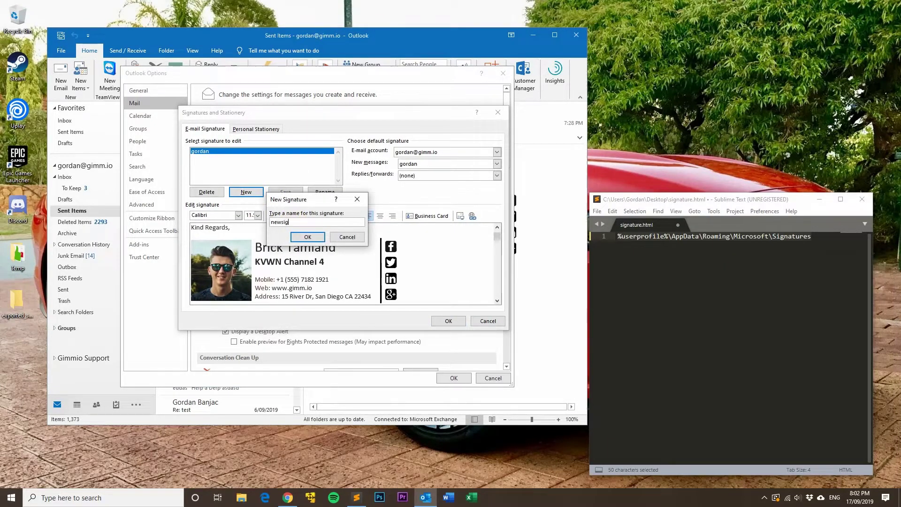
{"action": "left_click", "coordinate": [307, 236]}
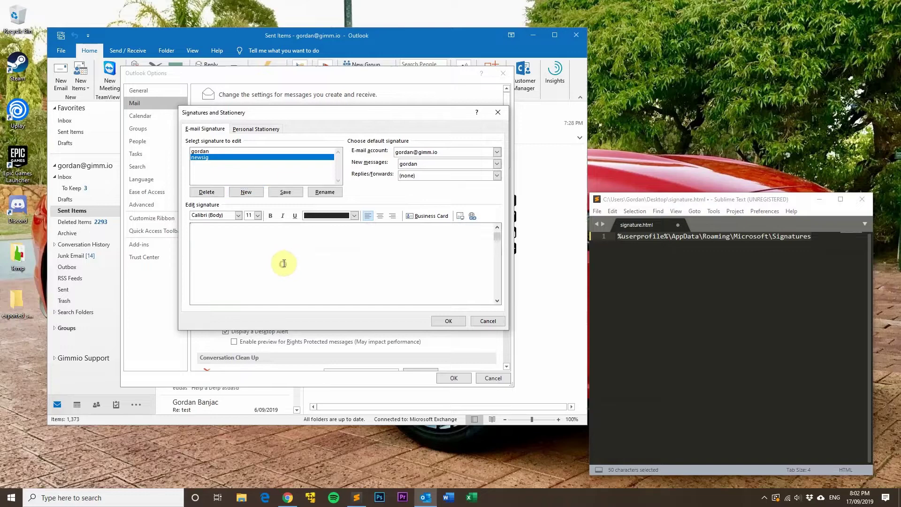
{"action": "scroll", "coordinate": [283, 264], "scroll_direction": "down", "scroll_amount": 3}
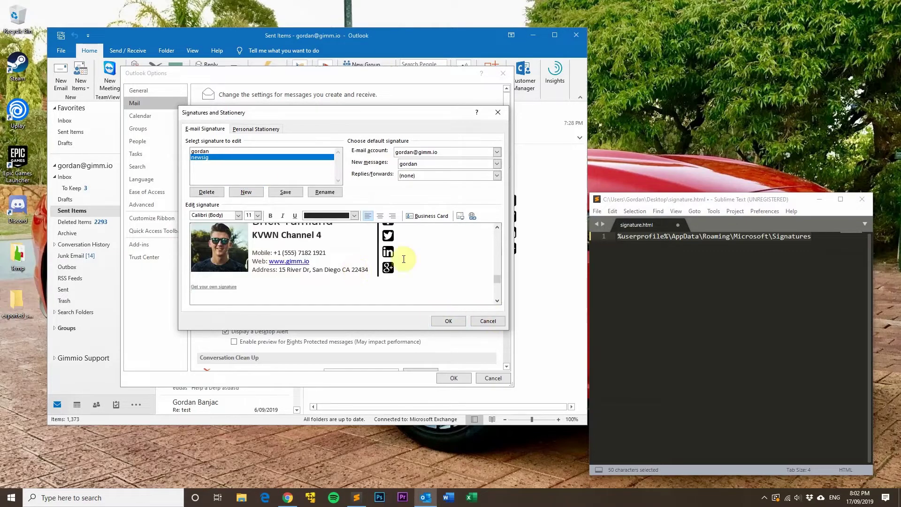
{"action": "left_click", "coordinate": [454, 320]}
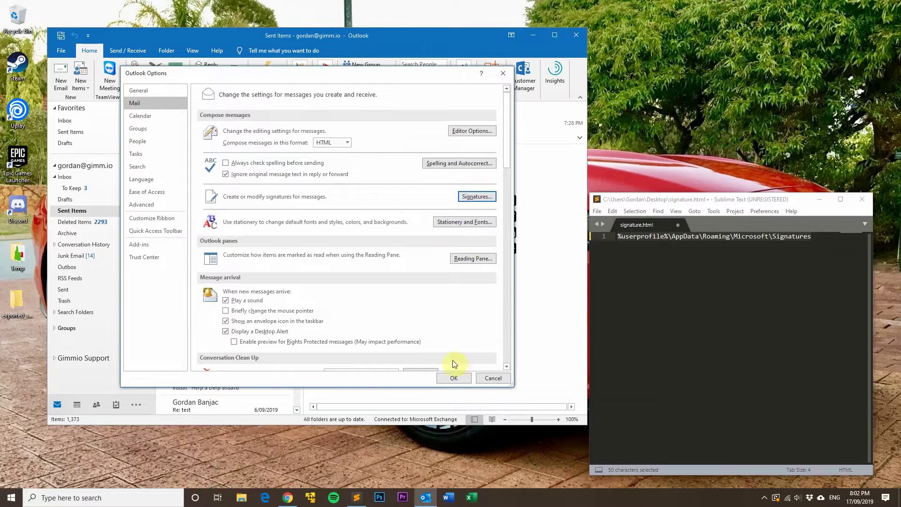
{"action": "left_click", "coordinate": [454, 378]}
- Start a test email, insert the new signature from Insert > Signature, then close it
{"action": "left_click", "coordinate": [61, 75]}
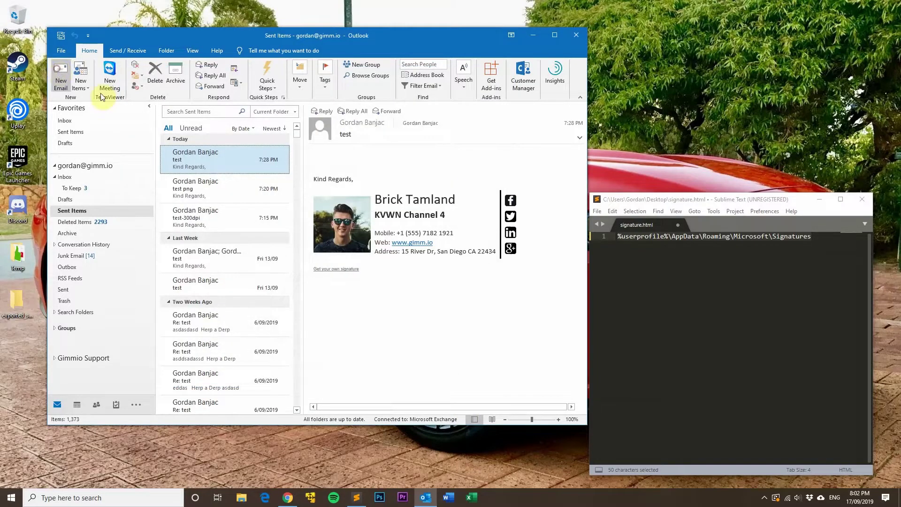
{"action": "left_click_drag", "start_coordinate": [313, 97], "coordinate": [202, 40]}
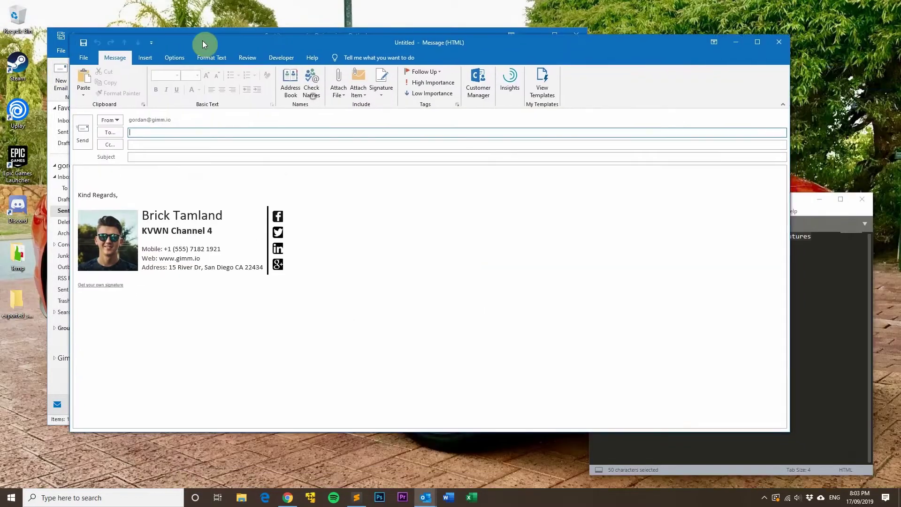
{"action": "left_click", "coordinate": [140, 57]}
{"action": "left_click", "coordinate": [178, 90]}
{"action": "left_click", "coordinate": [187, 116]}
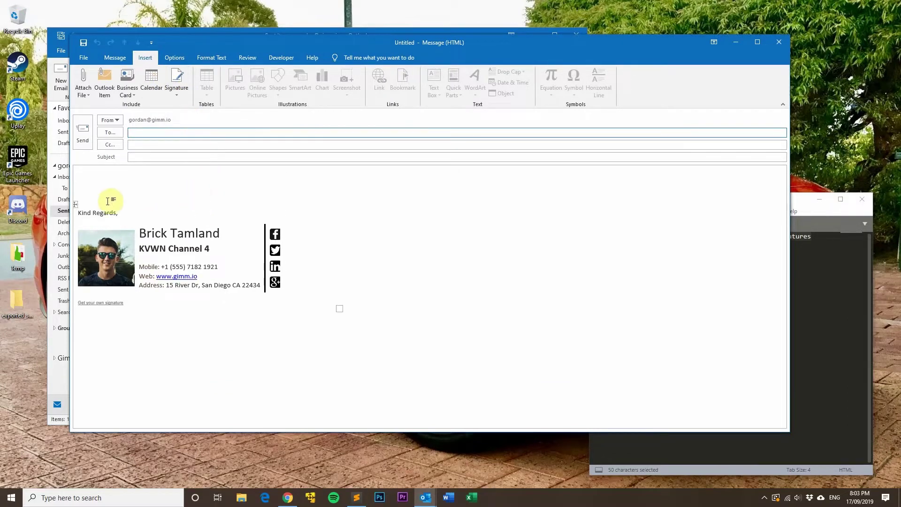
{"action": "left_click", "coordinate": [112, 186]}
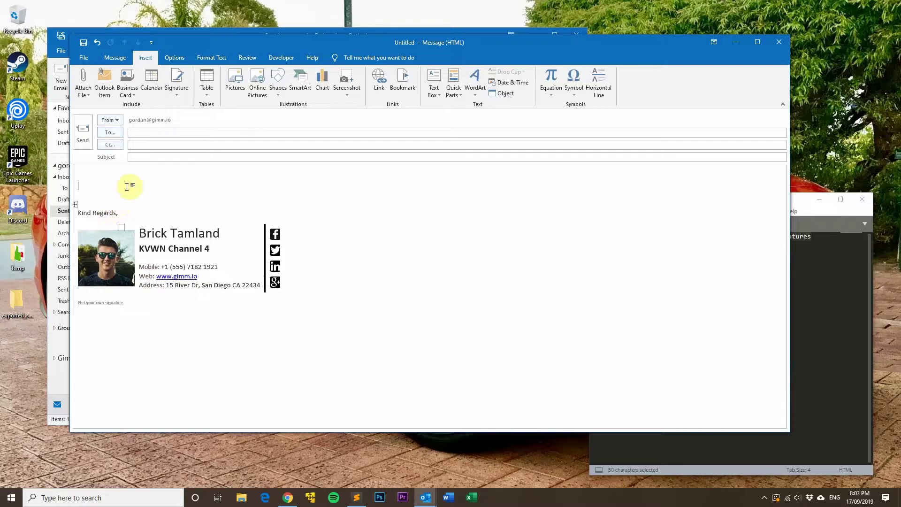
{"action": "left_click", "coordinate": [779, 43]}
- Discard the test email and reopen the Signatures and Stationery dialog from Mail options
{"action": "left_click", "coordinate": [449, 274]}
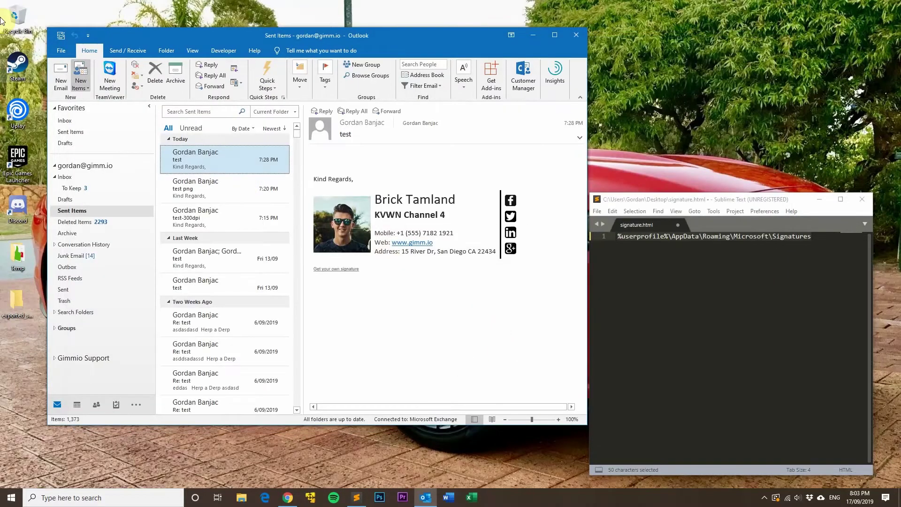
{"action": "left_click", "coordinate": [62, 51]}
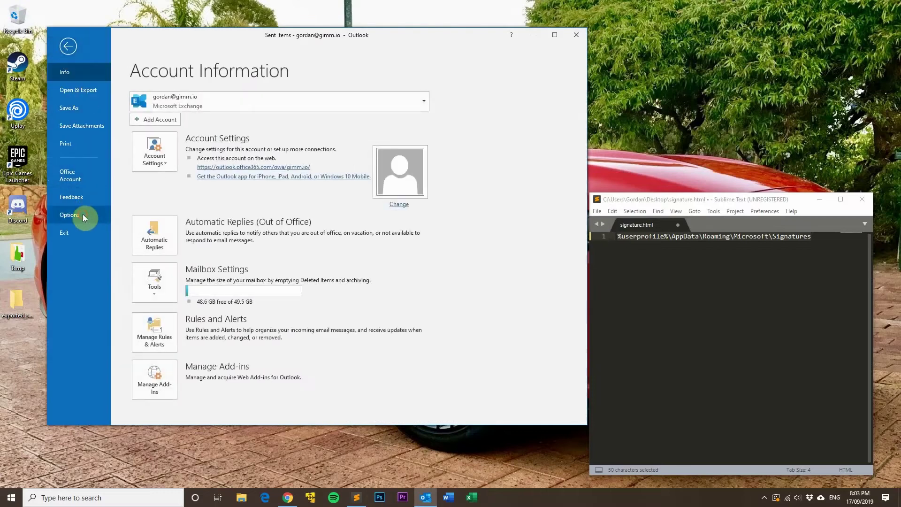
{"action": "left_click", "coordinate": [82, 213]}
{"action": "left_click", "coordinate": [144, 103]}
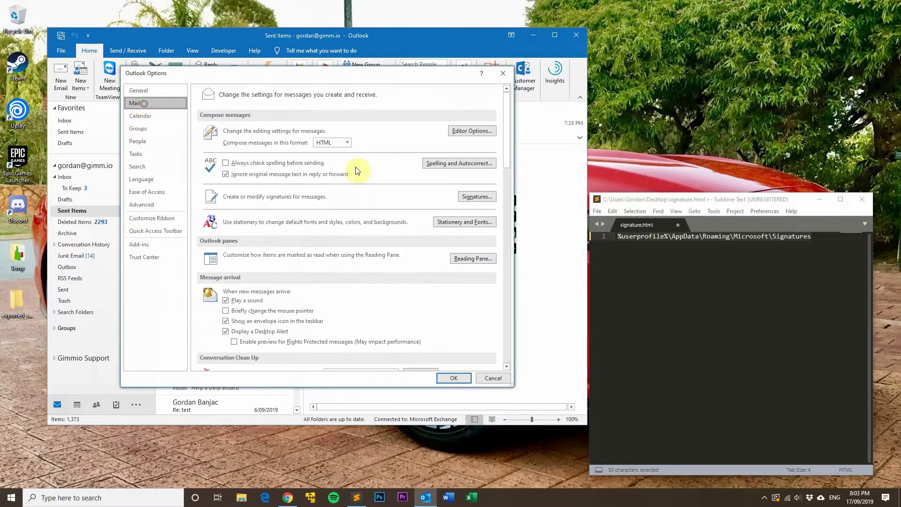
{"action": "left_click", "coordinate": [476, 197]}
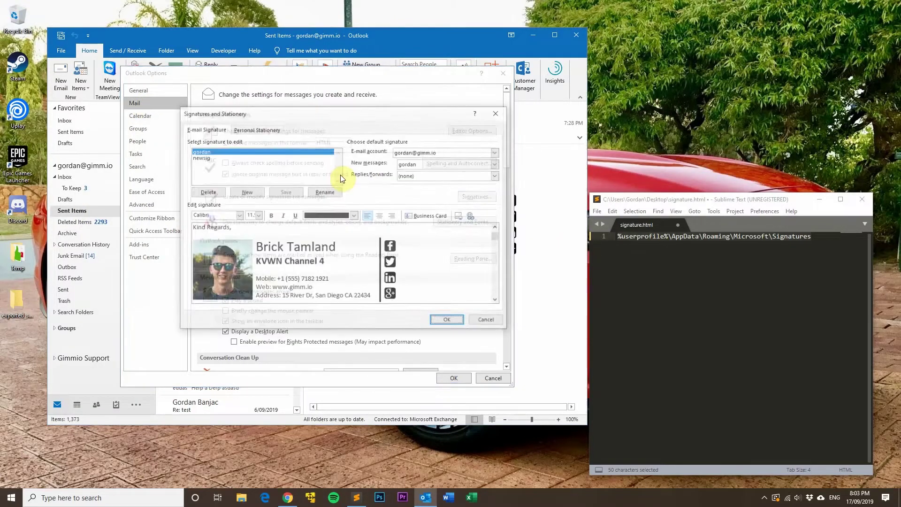
- Delete the newsig signature, confirm it, and close the signature and mail settings
{"action": "left_click", "coordinate": [221, 158]}
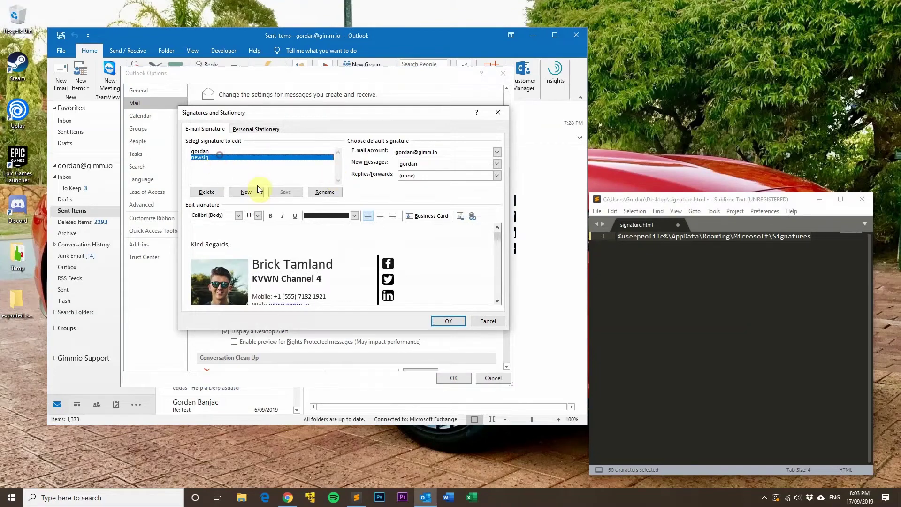
{"action": "left_click", "coordinate": [206, 192]}
{"action": "left_click", "coordinate": [435, 275]}
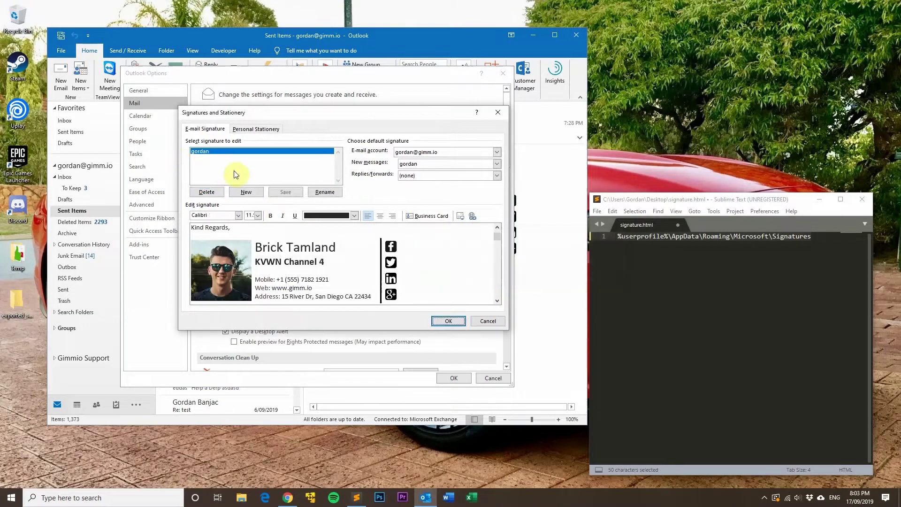
{"action": "left_click", "coordinate": [451, 320]}
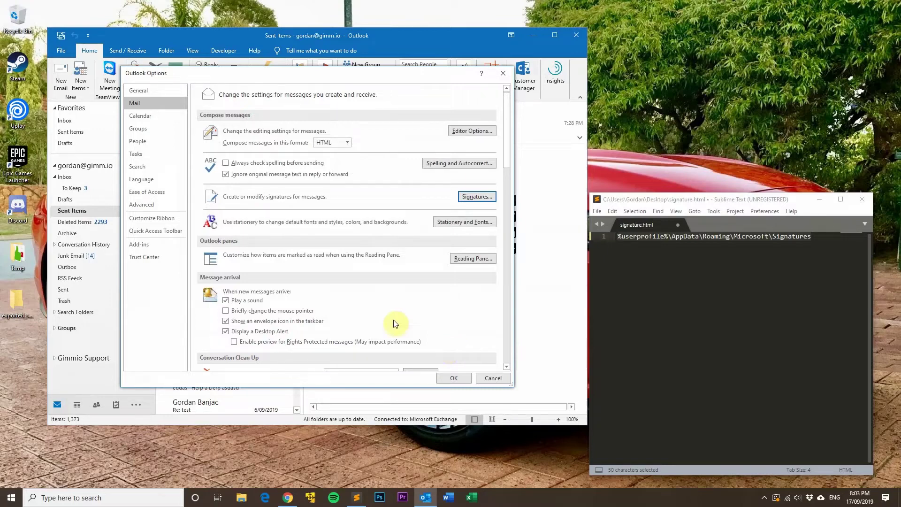
{"action": "left_click", "coordinate": [457, 379]}
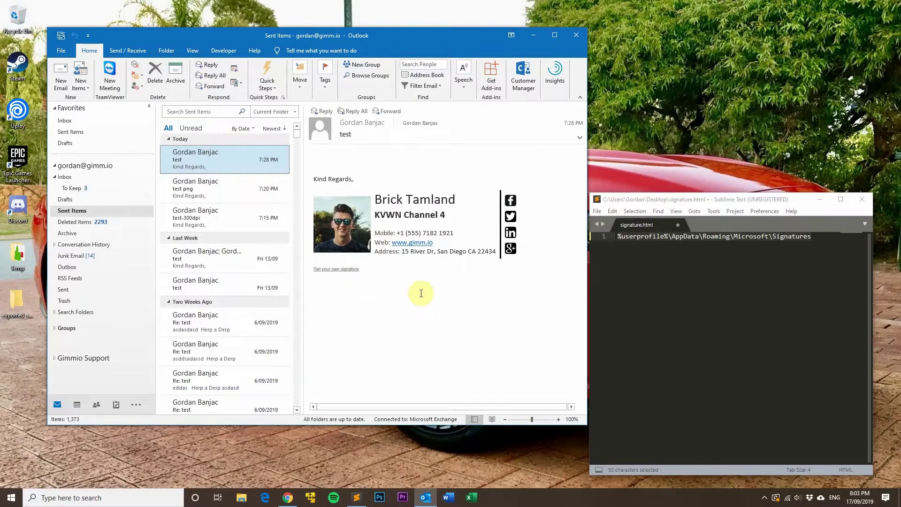
{"action": "left_click", "coordinate": [62, 51]}
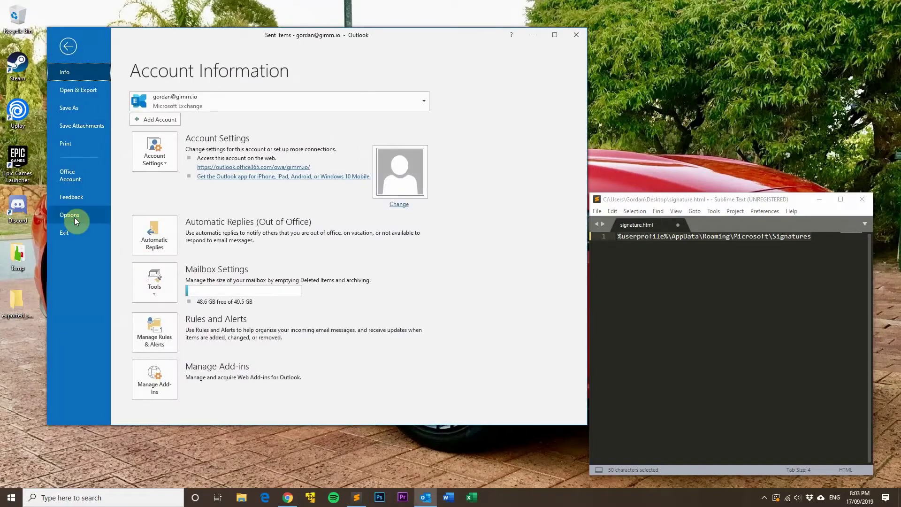
- Check that only the original signature remains, then cancel out of Signatures and Outlook Options
{"action": "left_click", "coordinate": [74, 217]}
{"action": "left_click", "coordinate": [142, 103]}
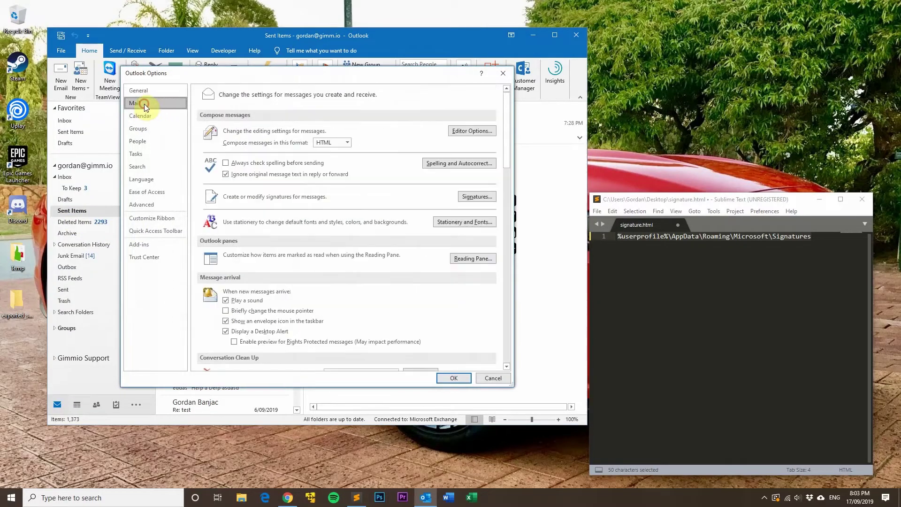
{"action": "left_click", "coordinate": [465, 196]}
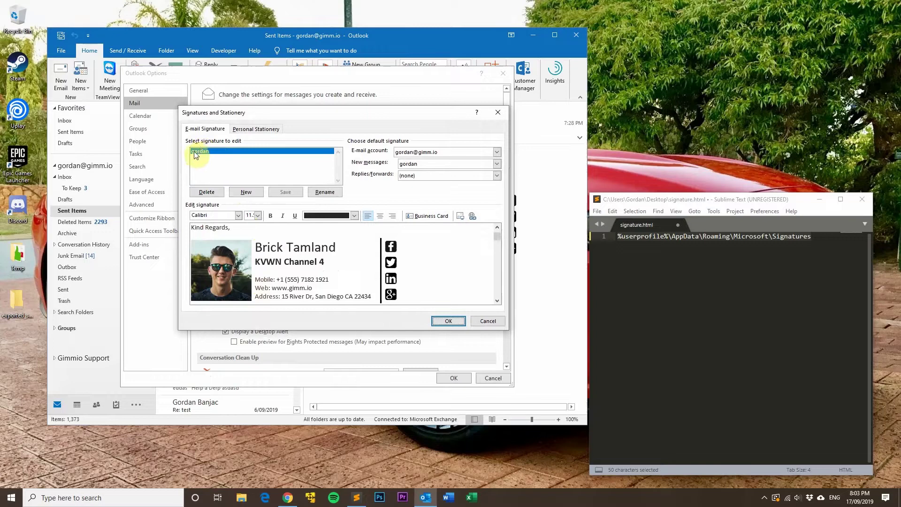
{"action": "left_click", "coordinate": [490, 321]}
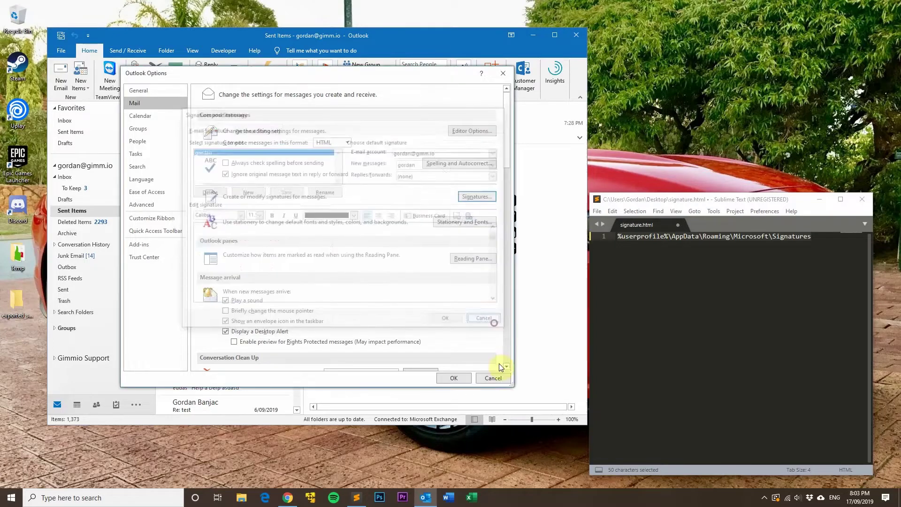
{"action": "left_click", "coordinate": [494, 377]}
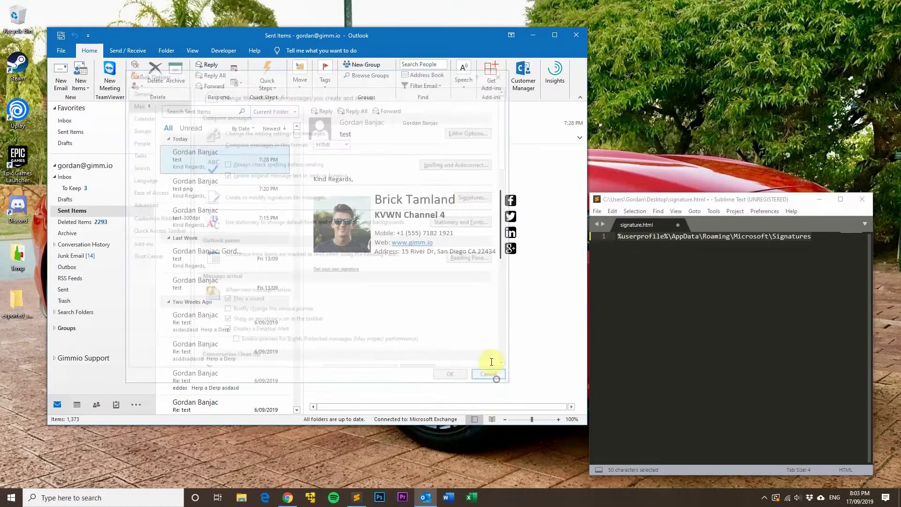
- Close Outlook and open Run with %userprofile%\AppData\Roaming\Microsoft\Signatures in the Open field
{"action": "left_click", "coordinate": [576, 37]}
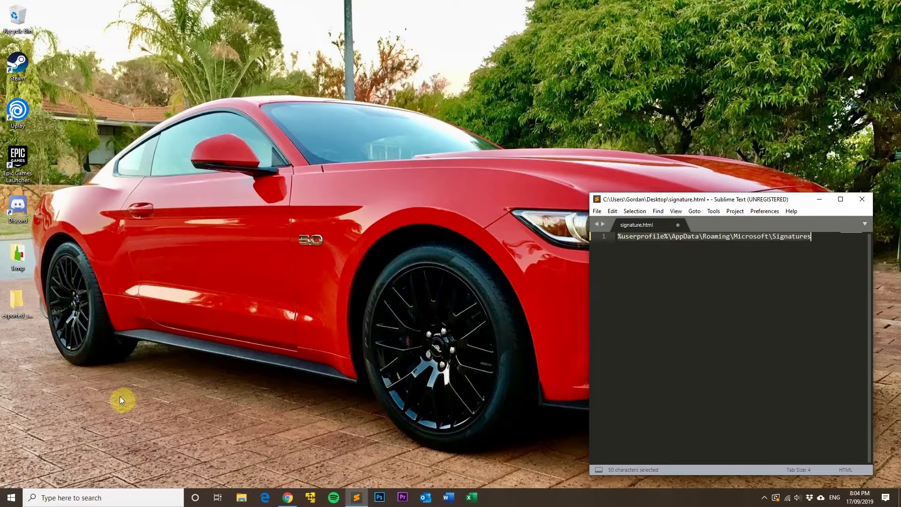
{"action": "key", "text": "super+r"}
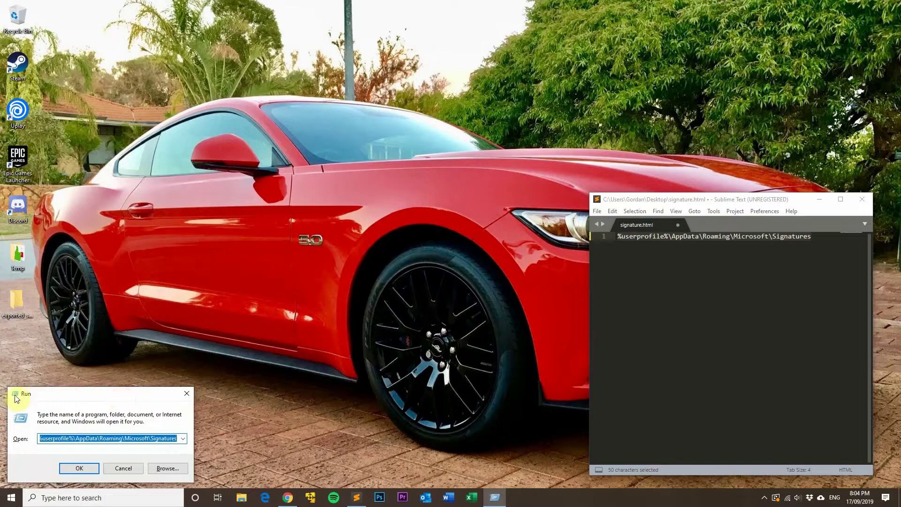
{"action": "left_click", "coordinate": [47, 438]}
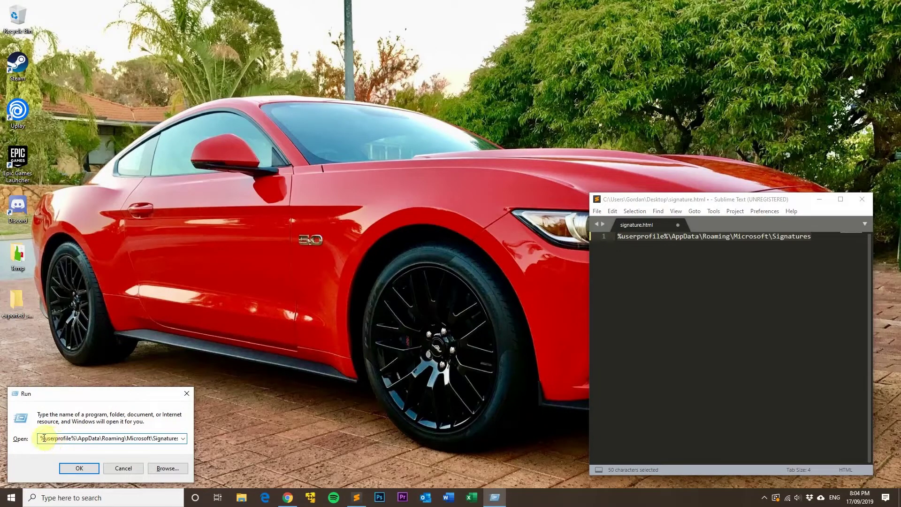
{"action": "left_click_drag", "start_coordinate": [50, 438], "coordinate": [198, 440]}
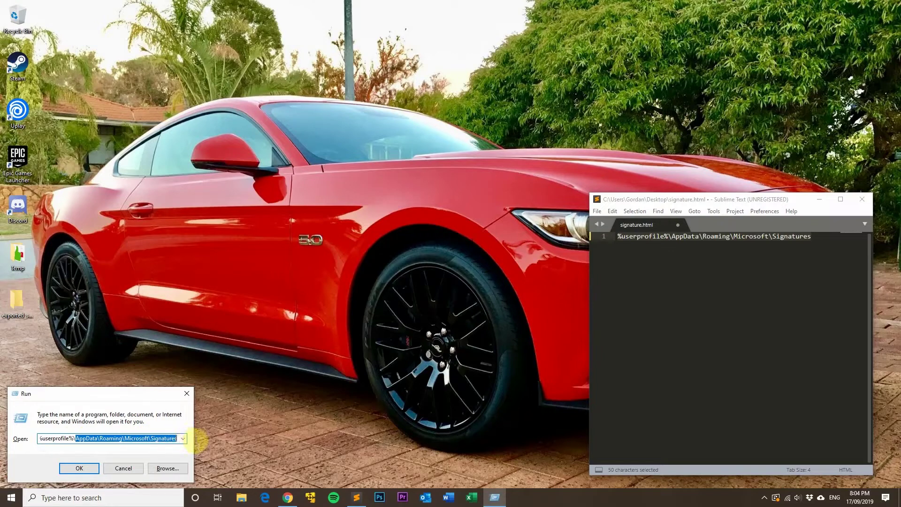
{"action": "left_click", "coordinate": [138, 438]}
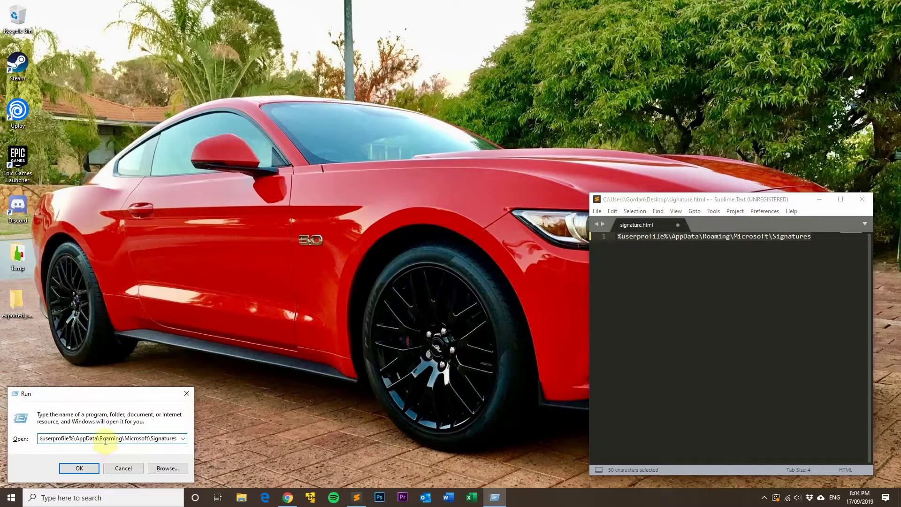
- Open the Signatures folder and preview gordan.htm in the browser, then close the preview
{"action": "left_click", "coordinate": [80, 467]}
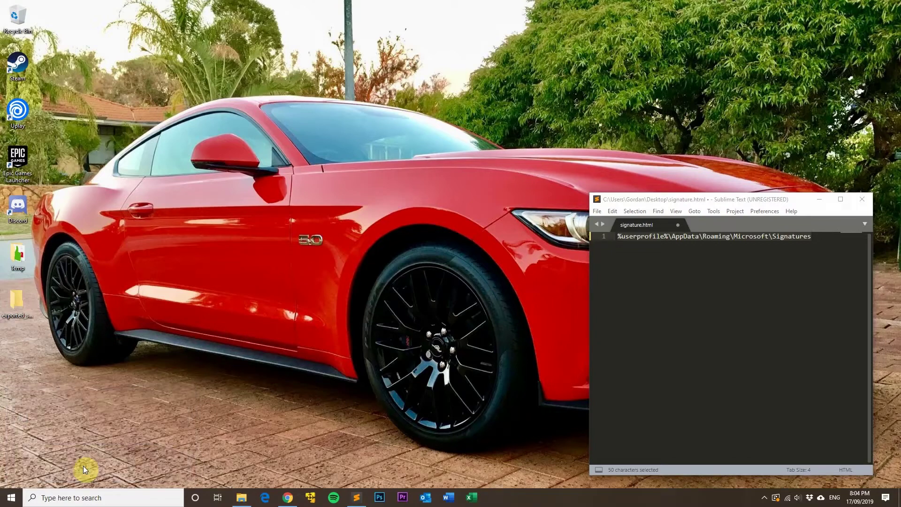
{"action": "left_click_drag", "start_coordinate": [312, 129], "coordinate": [270, 106]}
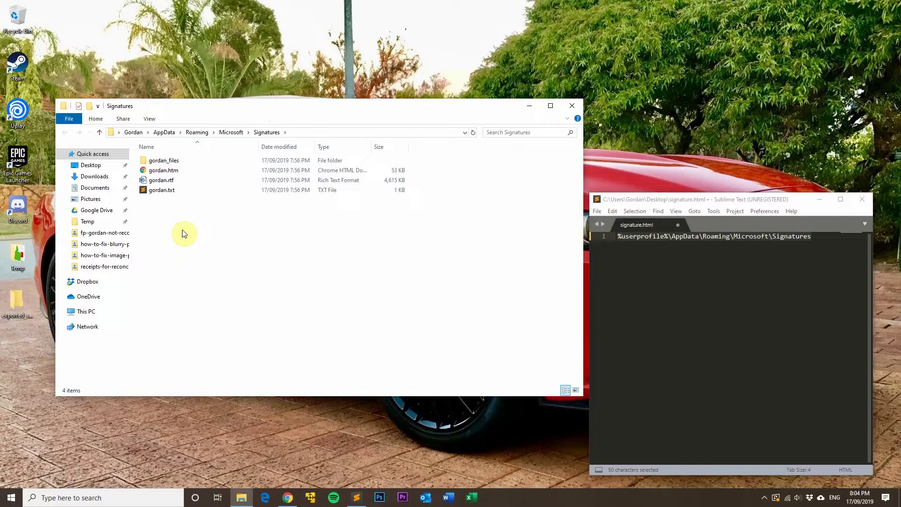
{"action": "left_click_drag", "start_coordinate": [227, 106], "coordinate": [237, 108]}
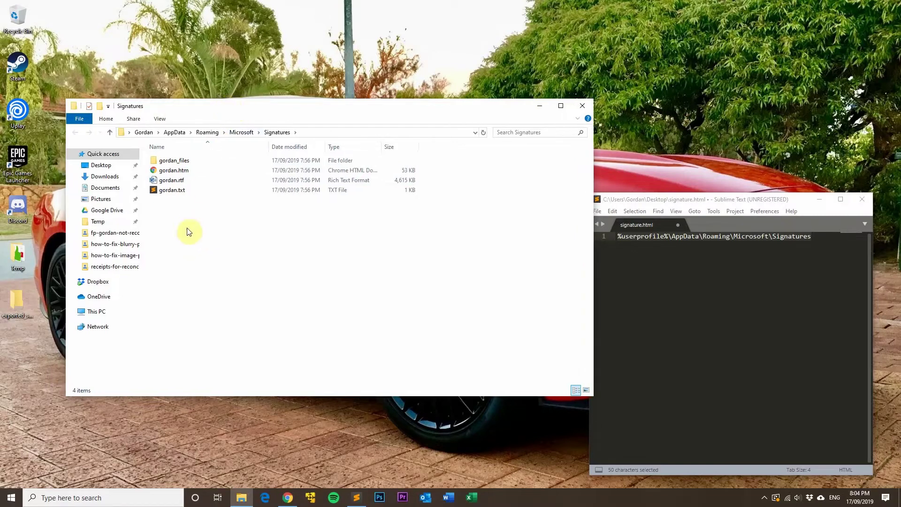
{"action": "double_click", "coordinate": [175, 171]}
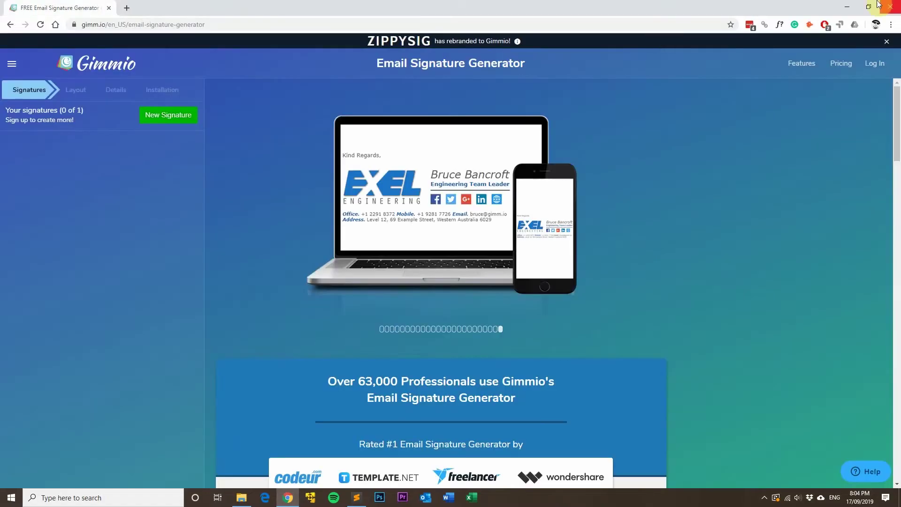
{"action": "left_click", "coordinate": [847, 7]}
{"action": "left_click", "coordinate": [162, 215]}
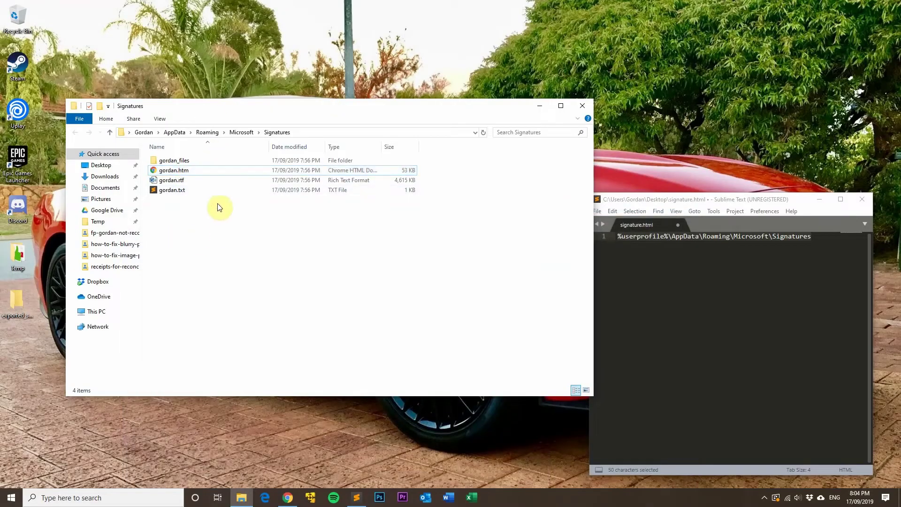
- Open the desktop exported_signature folder in a second Explorer window beside Signatures
{"action": "left_click_drag", "start_coordinate": [224, 110], "coordinate": [297, 105]}
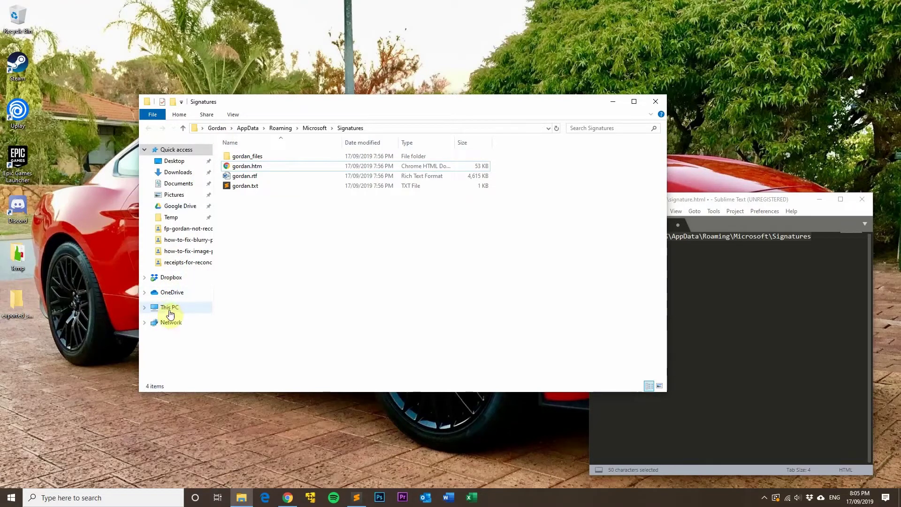
{"action": "left_click", "coordinate": [13, 307]}
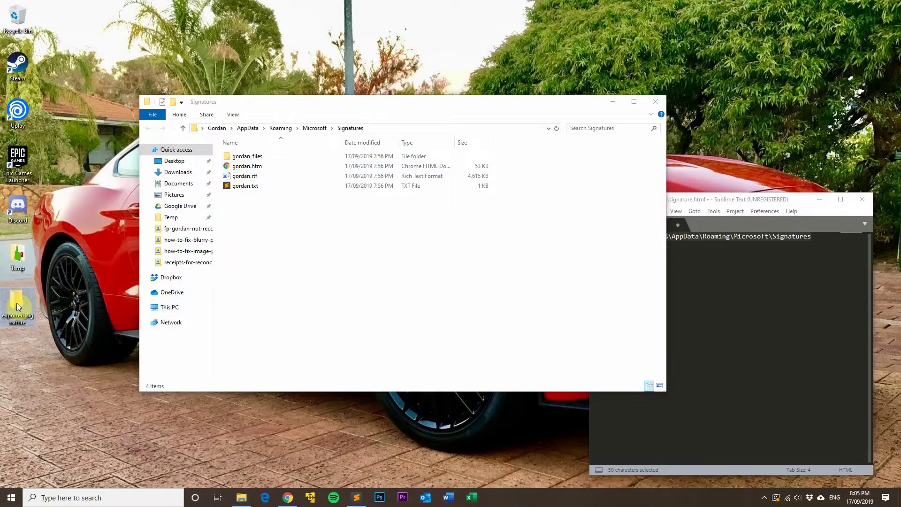
{"action": "double_click", "coordinate": [16, 306]}
- Cut gordan_files, gordan.htm, gordan.rtf and gordan.txt from the Signatures folder
{"action": "left_click_drag", "start_coordinate": [300, 108], "coordinate": [475, 151]}
{"action": "left_click_drag", "start_coordinate": [284, 232], "coordinate": [211, 143]}
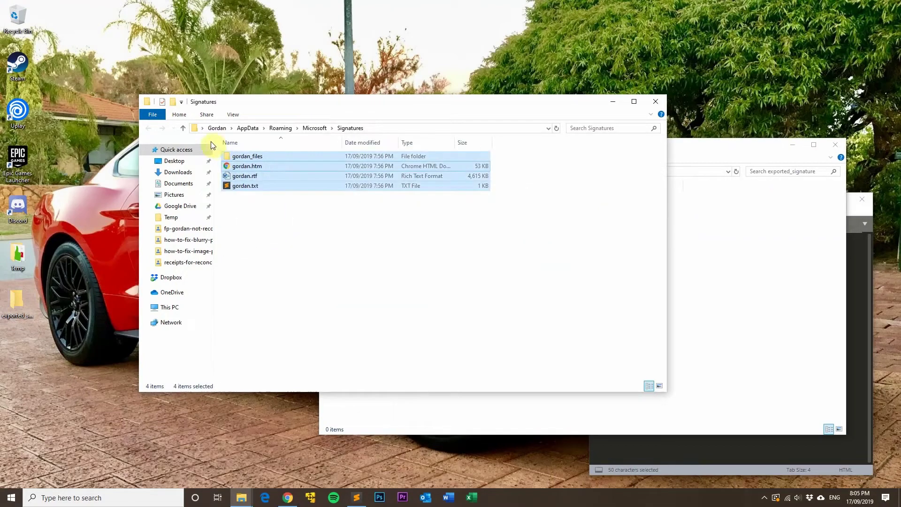
{"action": "right_click", "coordinate": [248, 161]}
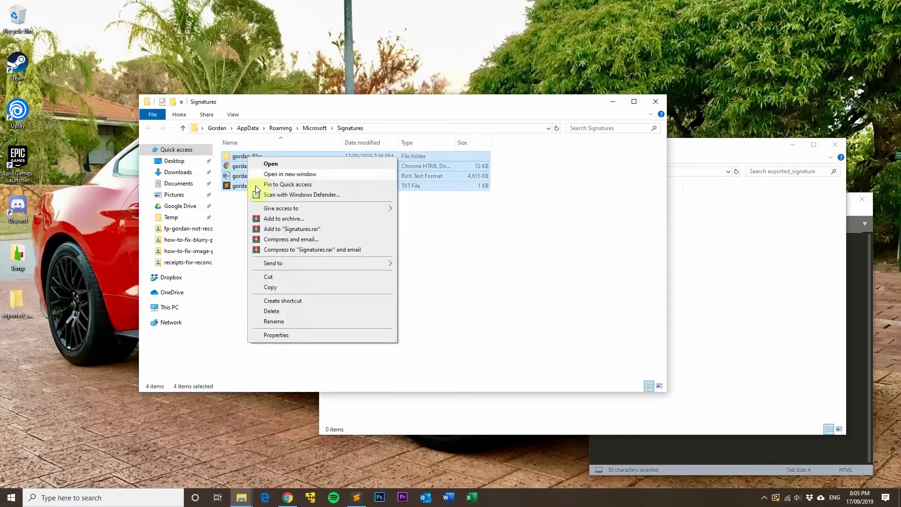
{"action": "left_click", "coordinate": [275, 277]}
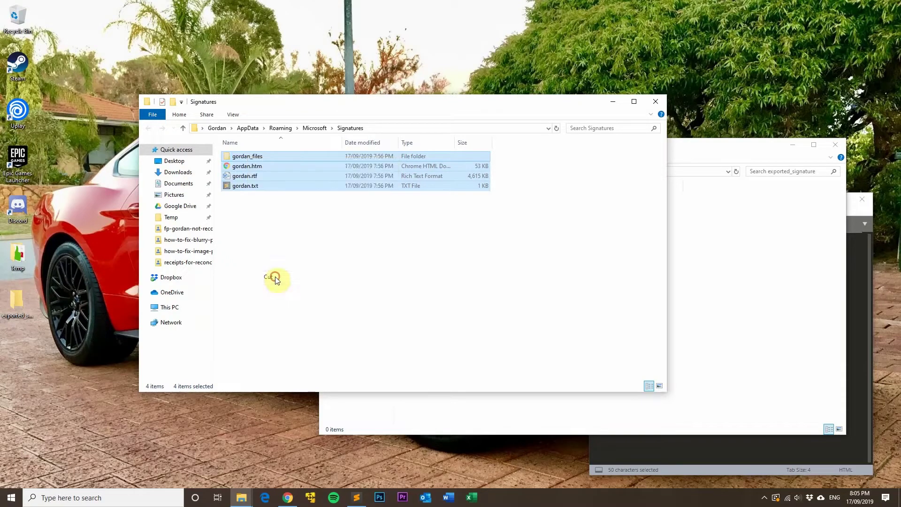
- Paste the four signature items into exported_signature, leaving Signatures empty
{"action": "left_click", "coordinate": [719, 278]}
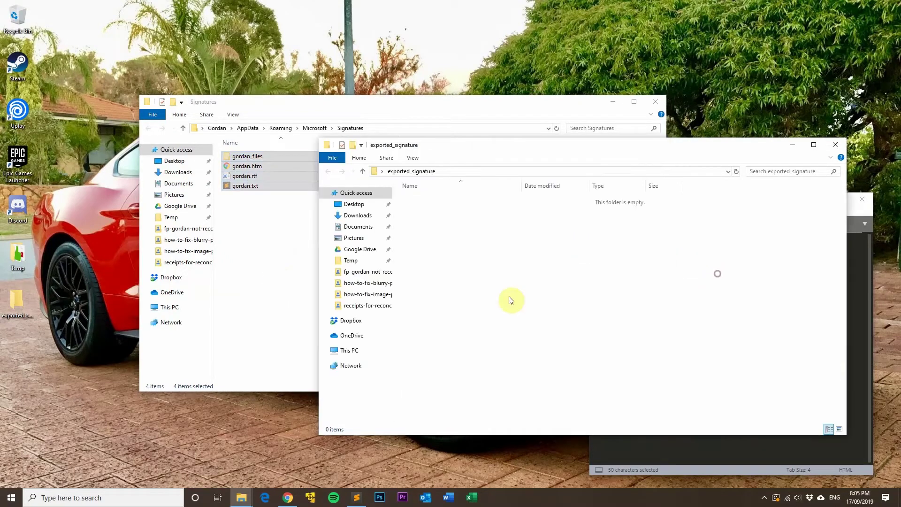
{"action": "right_click", "coordinate": [465, 238]}
{"action": "left_click", "coordinate": [487, 302]}
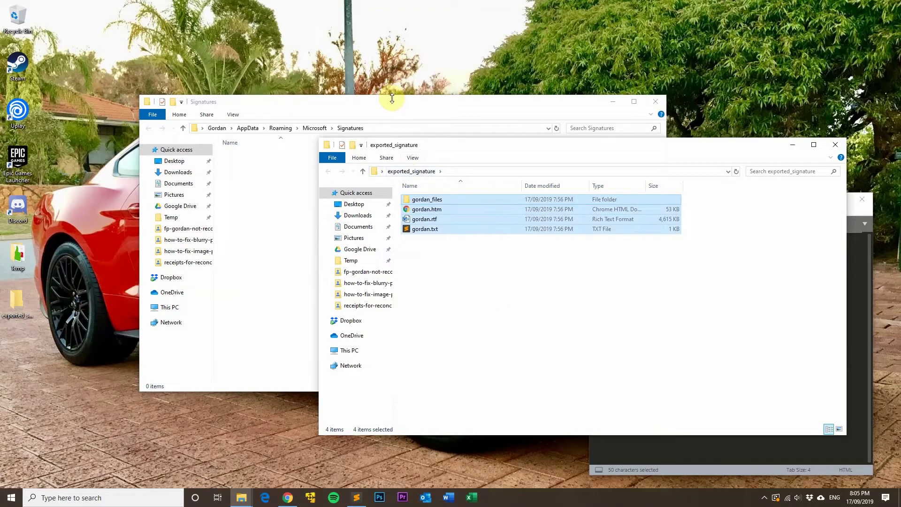
{"action": "mouse_move", "coordinate": [393, 99]}
{"action": "left_mouse_down"}
{"action": "mouse_move", "coordinate": [347, 75]}
{"action": "mouse_move", "coordinate": [388, 87]}
{"action": "left_mouse_up"}
{"action": "left_click_drag", "start_coordinate": [336, 73], "coordinate": [258, 41]}
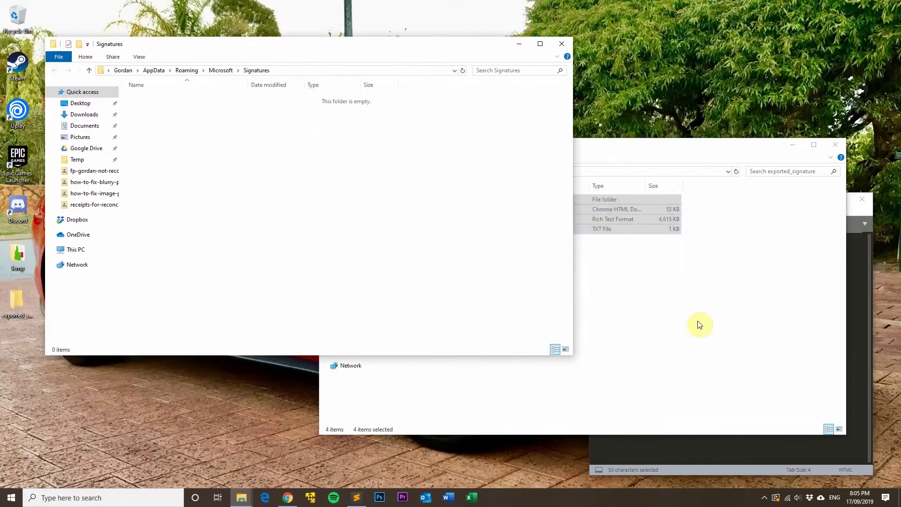
{"action": "left_click", "coordinate": [764, 360]}
{"action": "left_click", "coordinate": [224, 165]}
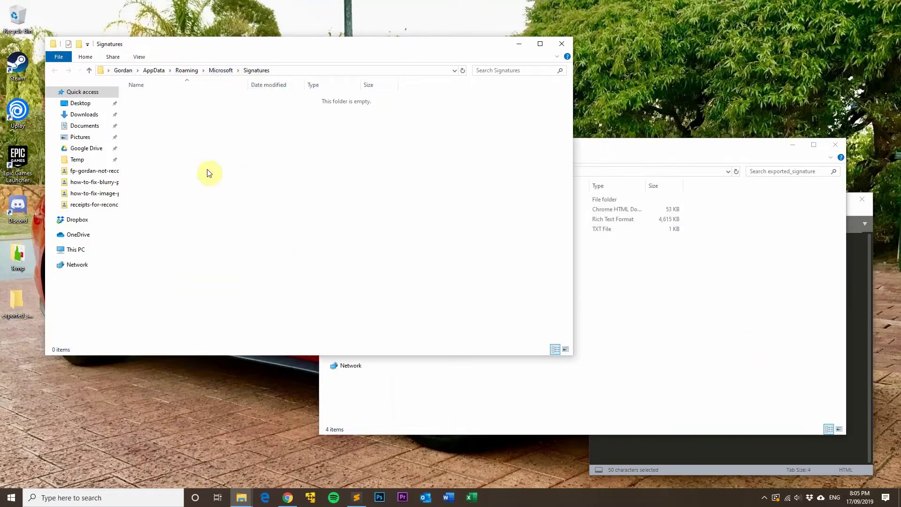
- Check Insert > Signature in a new Outlook email shows no signature, then discard it and quit Outlook
{"action": "left_click", "coordinate": [426, 497]}
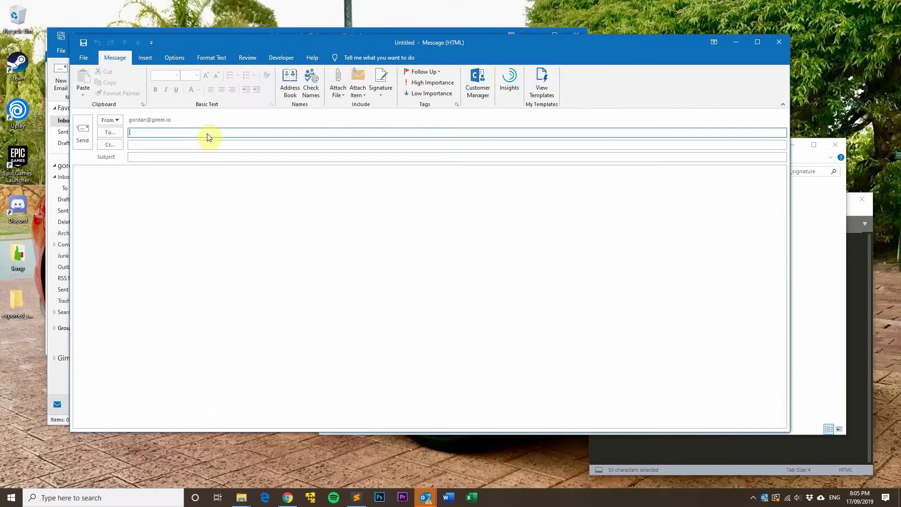
{"action": "left_click", "coordinate": [145, 57]}
{"action": "left_click", "coordinate": [184, 96]}
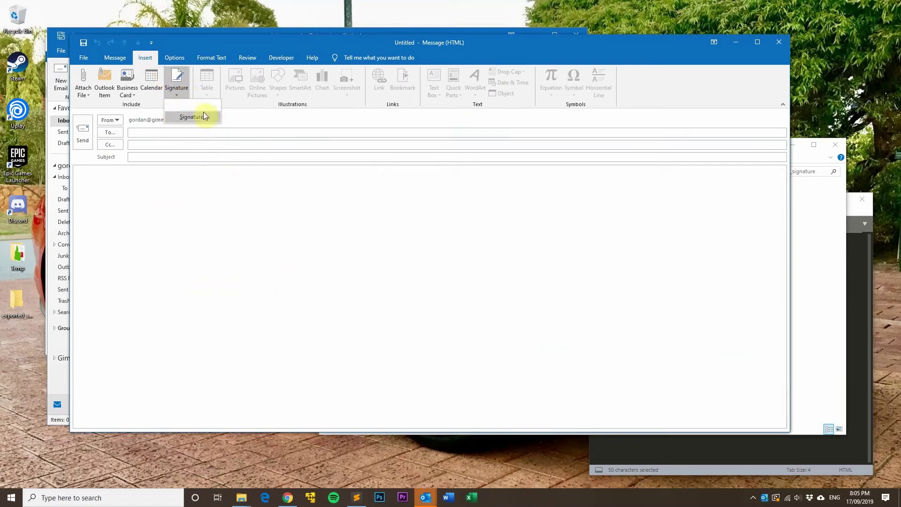
{"action": "left_click", "coordinate": [184, 207]}
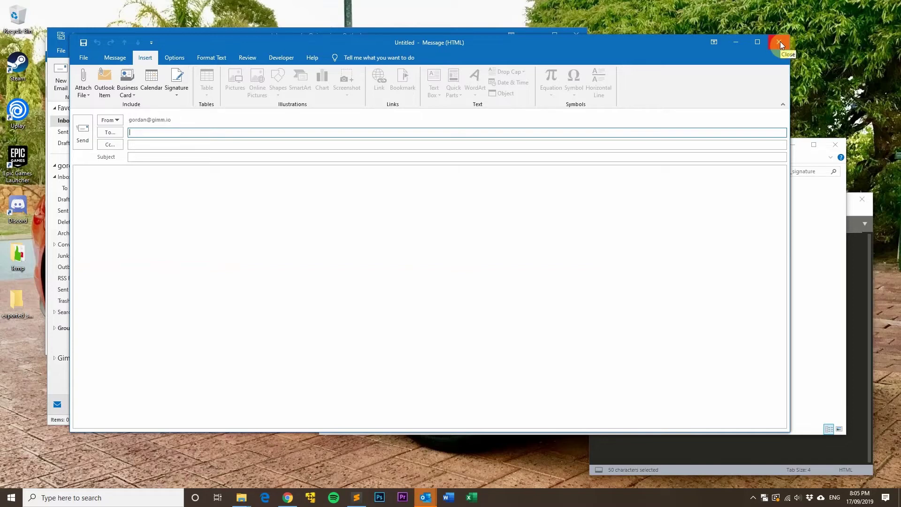
{"action": "left_click", "coordinate": [780, 41]}
{"action": "left_click", "coordinate": [579, 35]}
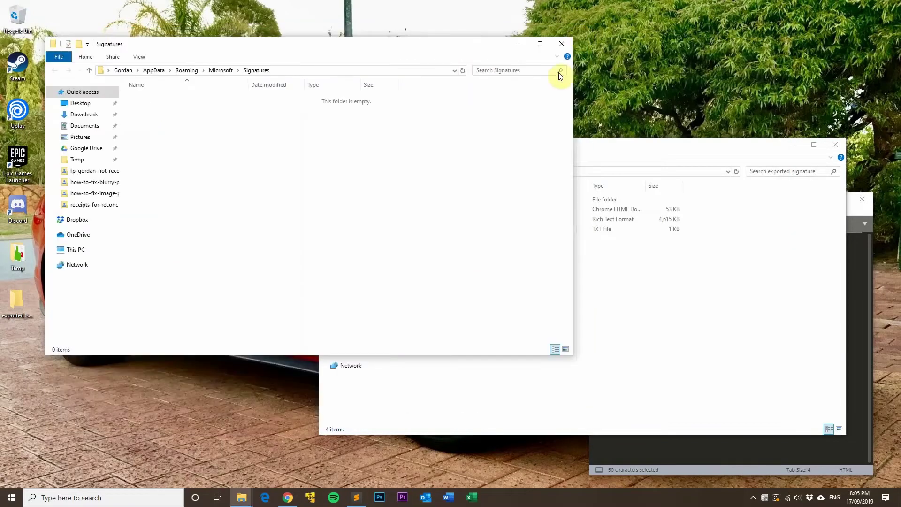
{"action": "left_click", "coordinate": [673, 325]}
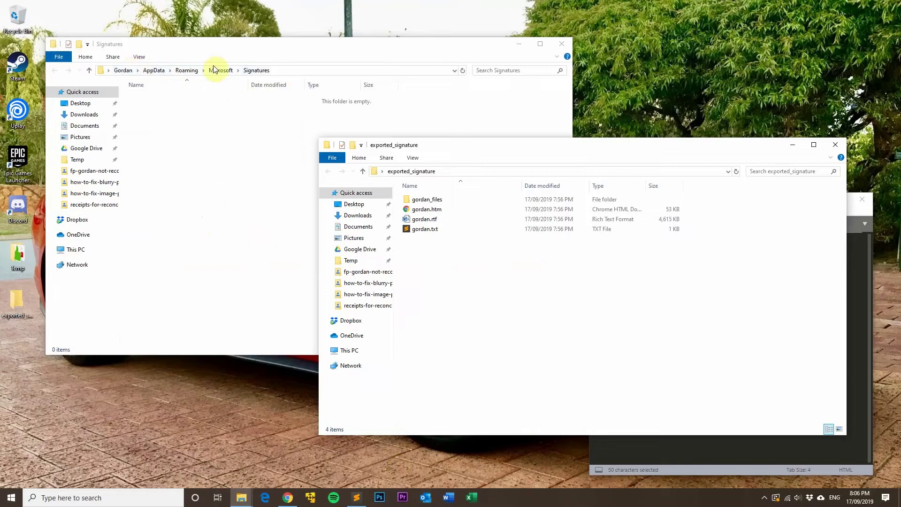
{"action": "left_click", "coordinate": [249, 117]}
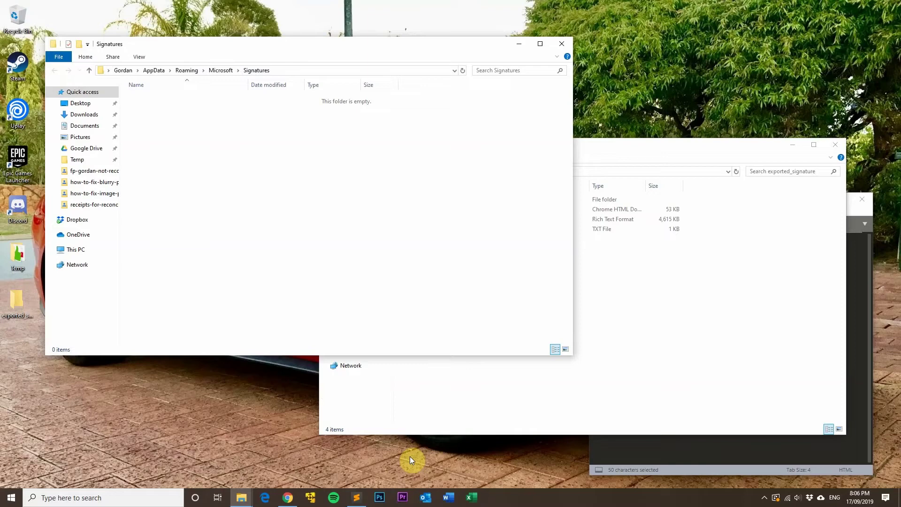
{"action": "left_click", "coordinate": [285, 73]}
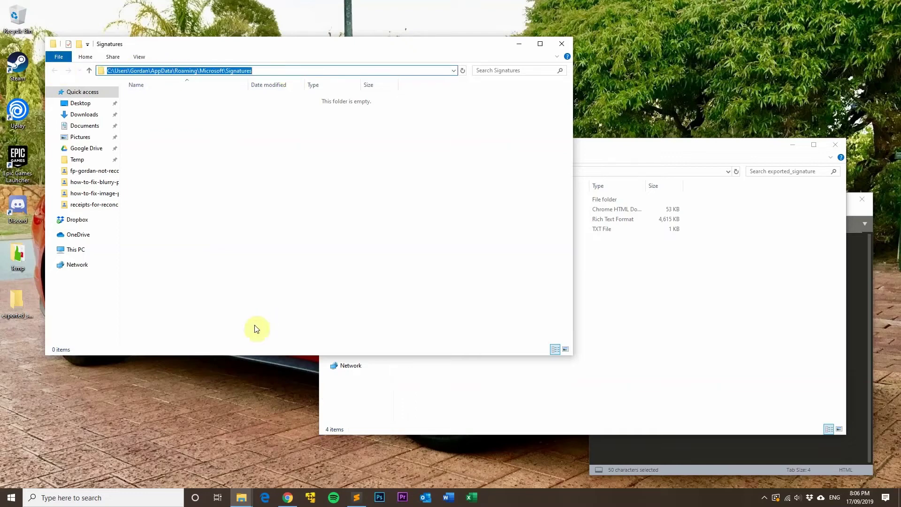
- Highlight the %userprofile% part of the Signatures path in signature.html
{"action": "left_click", "coordinate": [359, 497]}
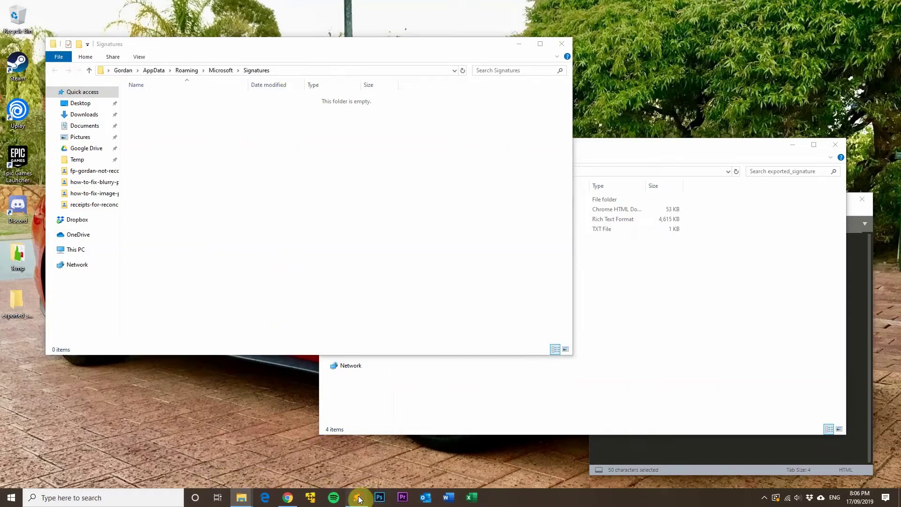
{"action": "left_click", "coordinate": [625, 236]}
{"action": "left_click", "coordinate": [666, 236]}
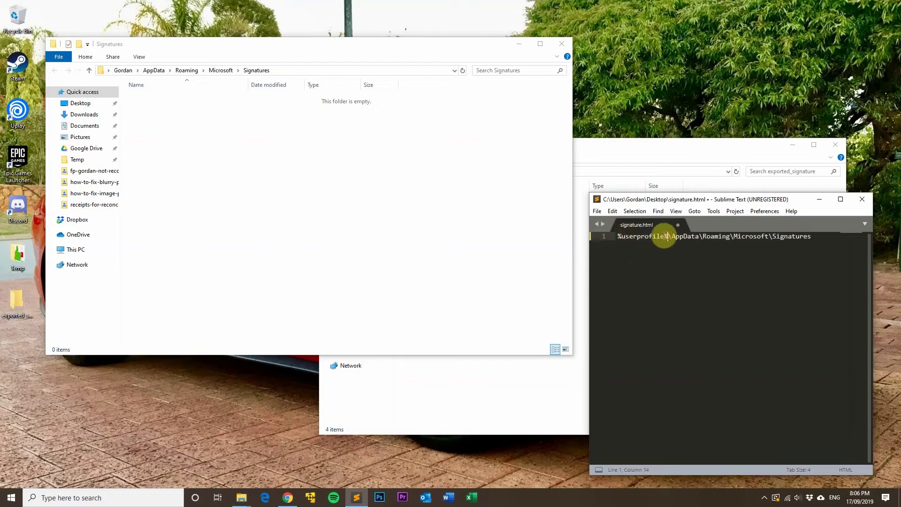
{"action": "left_click_drag", "start_coordinate": [666, 236], "coordinate": [616, 237]}
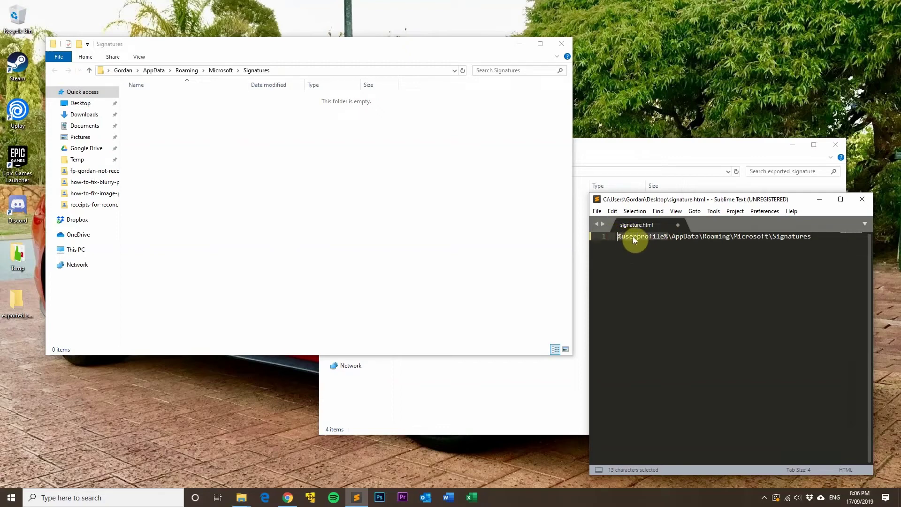
{"action": "left_click_drag", "start_coordinate": [669, 236], "coordinate": [616, 236]}
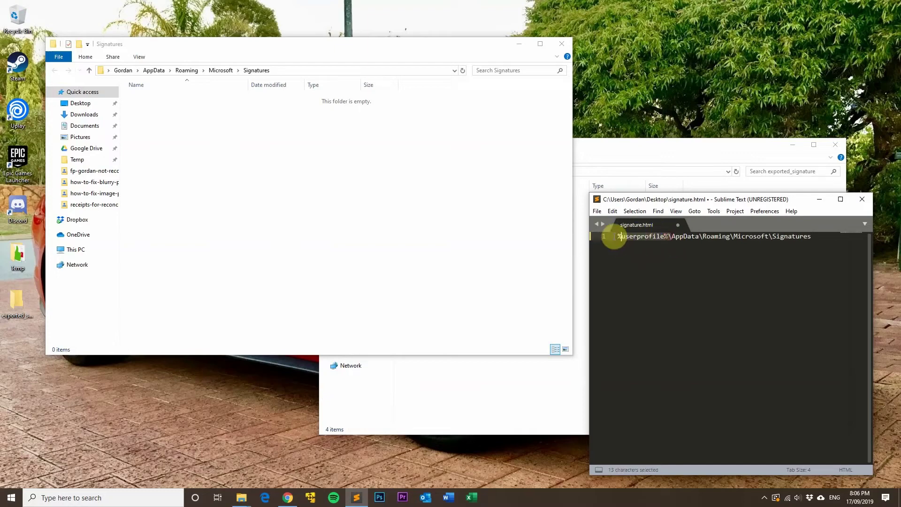
{"action": "left_click", "coordinate": [664, 237]}
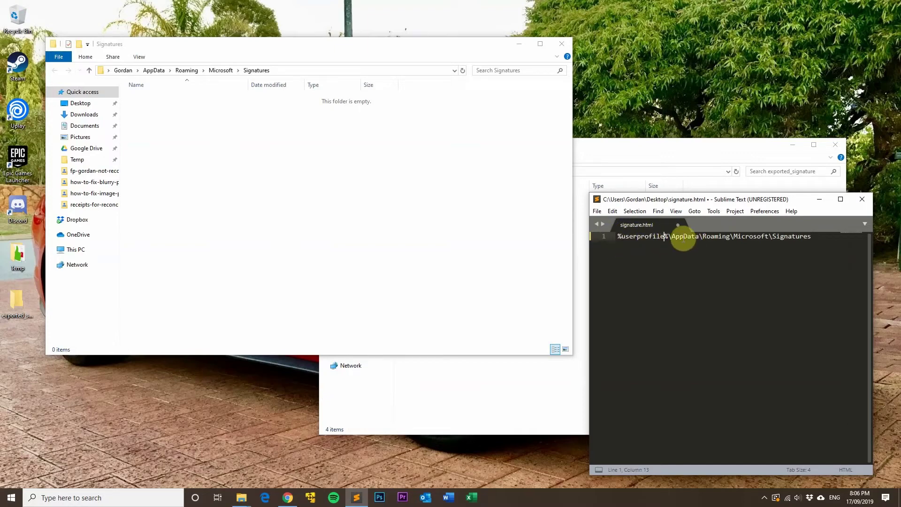
{"action": "left_click_drag", "start_coordinate": [668, 236], "coordinate": [617, 236]}
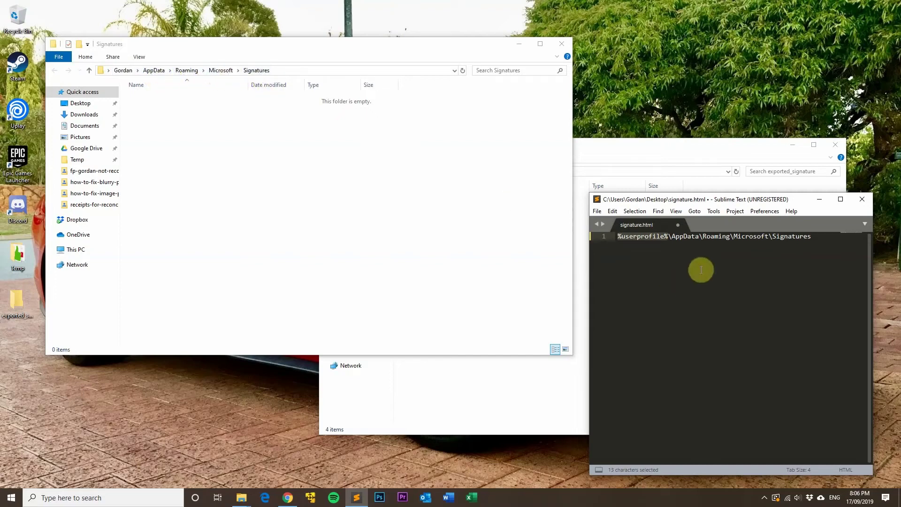
{"action": "left_click", "coordinate": [730, 255]}
{"action": "left_click", "coordinate": [665, 236]}
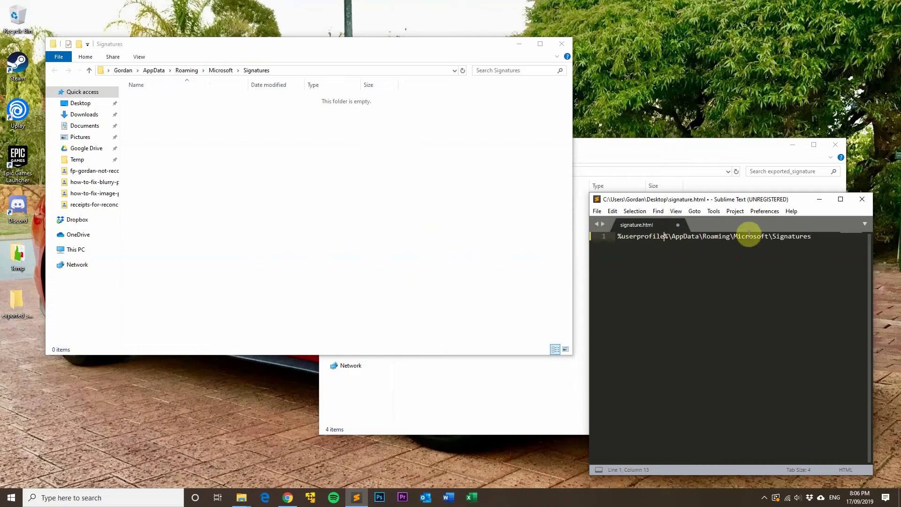
- Copy the full %userprofile%\AppData\Roaming\Microsoft\Signatures path and close the empty Signatures window
{"action": "key", "text": "ctrl+a"}
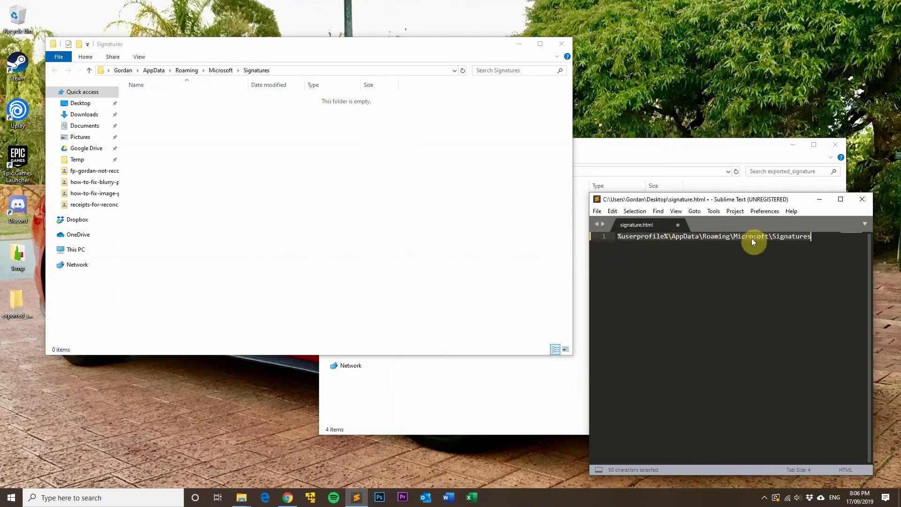
{"action": "key", "text": "ctrl+c"}
{"action": "left_click", "coordinate": [562, 44]}
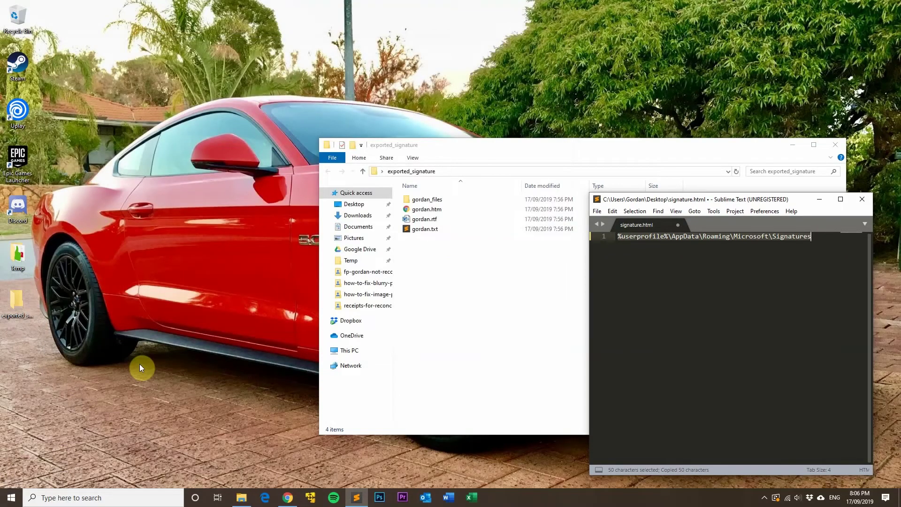
- Open the Signatures folder from the copied path with Win+R, beside the exported_signature window
{"action": "key", "text": "super+r"}
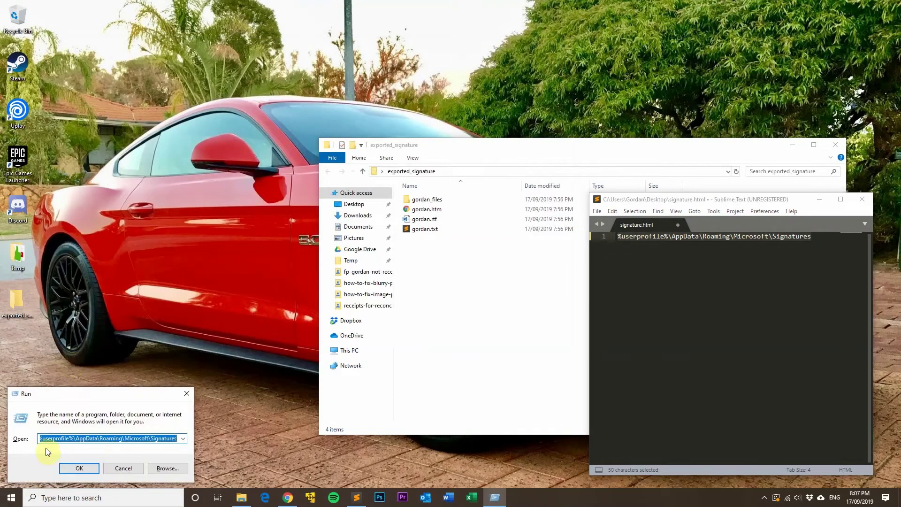
{"action": "left_click", "coordinate": [80, 468]}
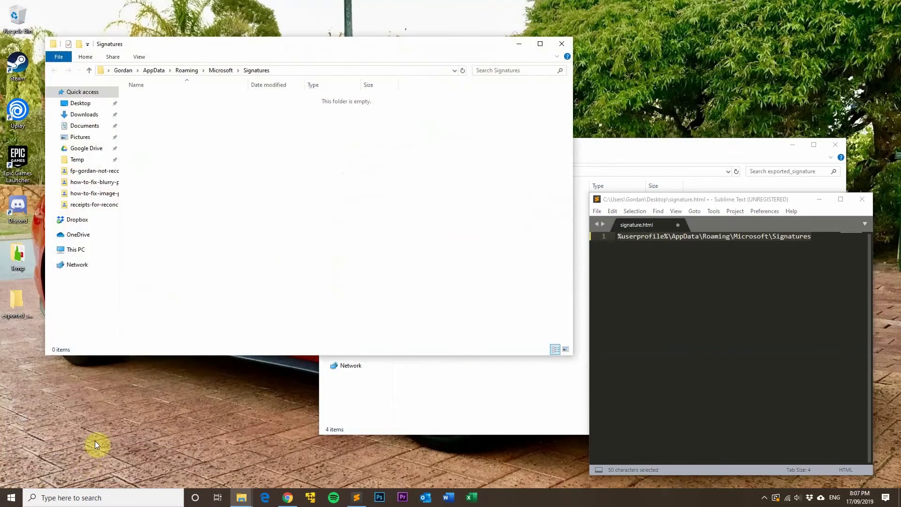
{"action": "left_click_drag", "start_coordinate": [274, 50], "coordinate": [235, 19]}
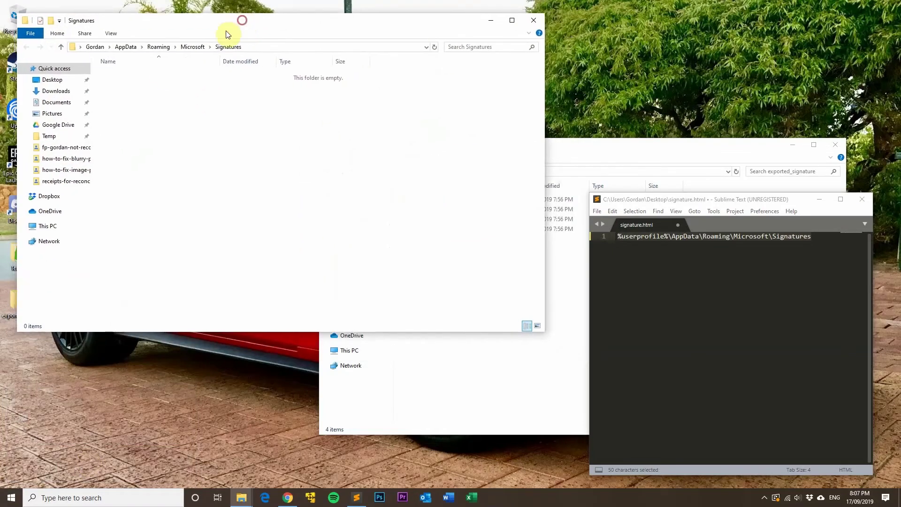
{"action": "left_click", "coordinate": [503, 422]}
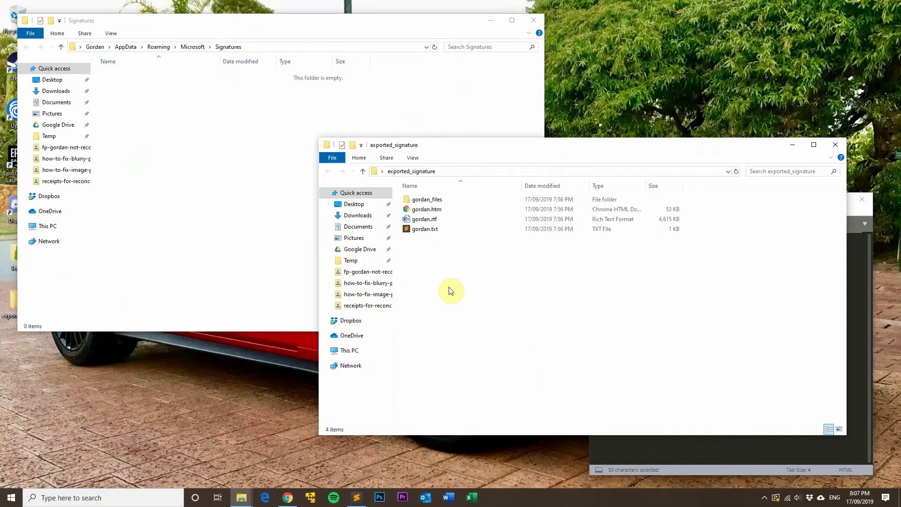
- Copy gordan_files, gordan.htm, gordan.rtf and gordan.txt from exported_signature into Signatures
{"action": "left_click_drag", "start_coordinate": [454, 260], "coordinate": [418, 185]}
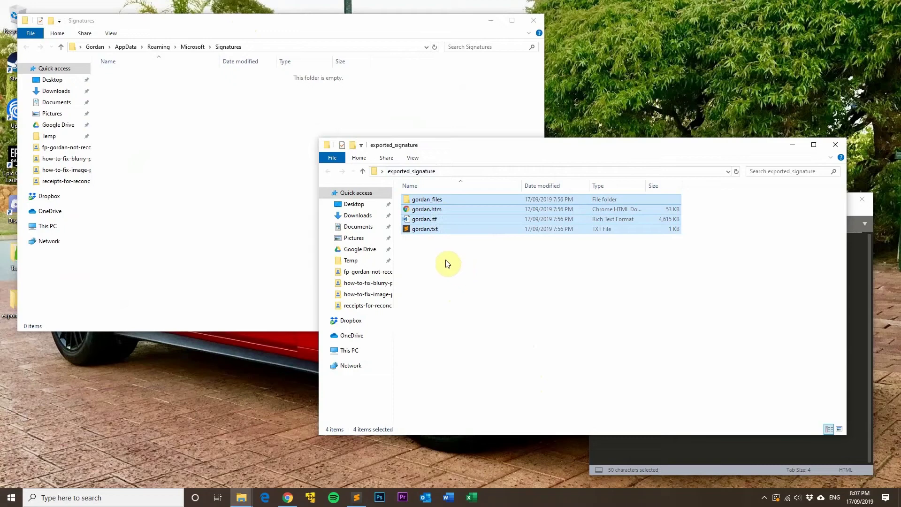
{"action": "right_click", "coordinate": [443, 199]}
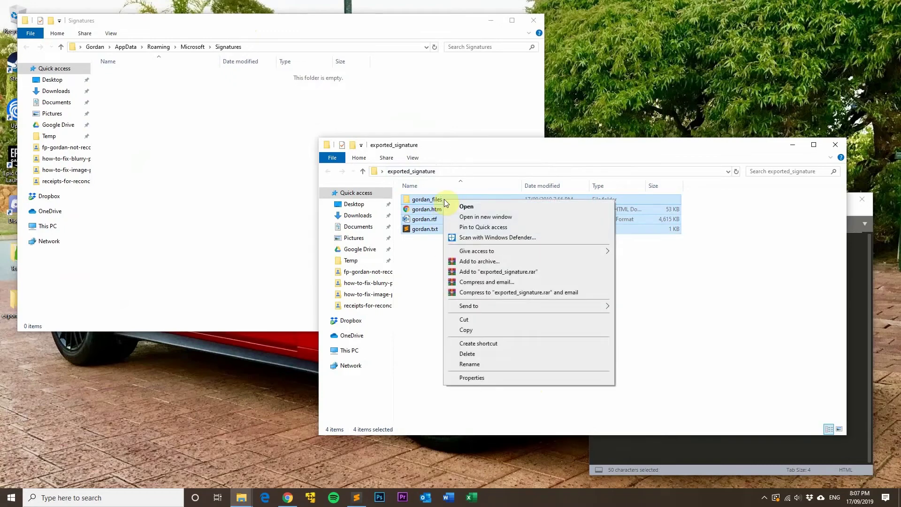
{"action": "left_click", "coordinate": [479, 331]}
{"action": "right_click", "coordinate": [165, 110]}
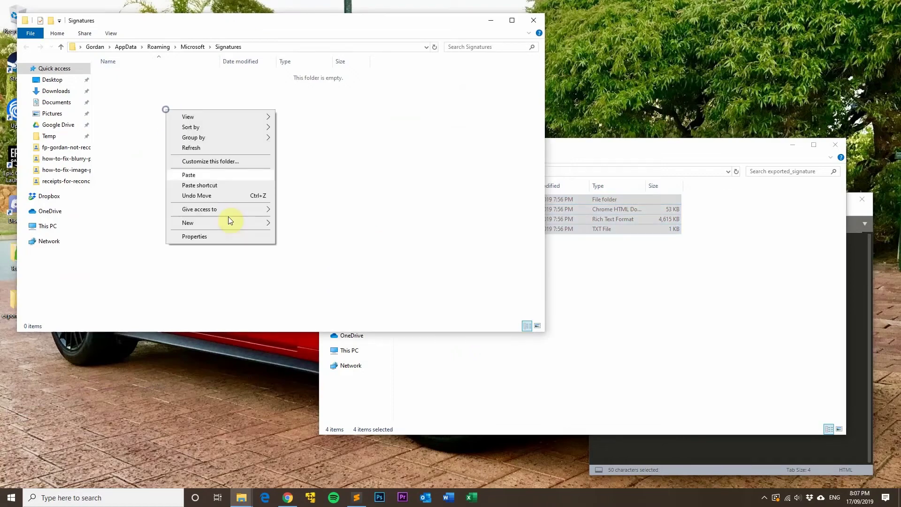
{"action": "left_click", "coordinate": [210, 175]}
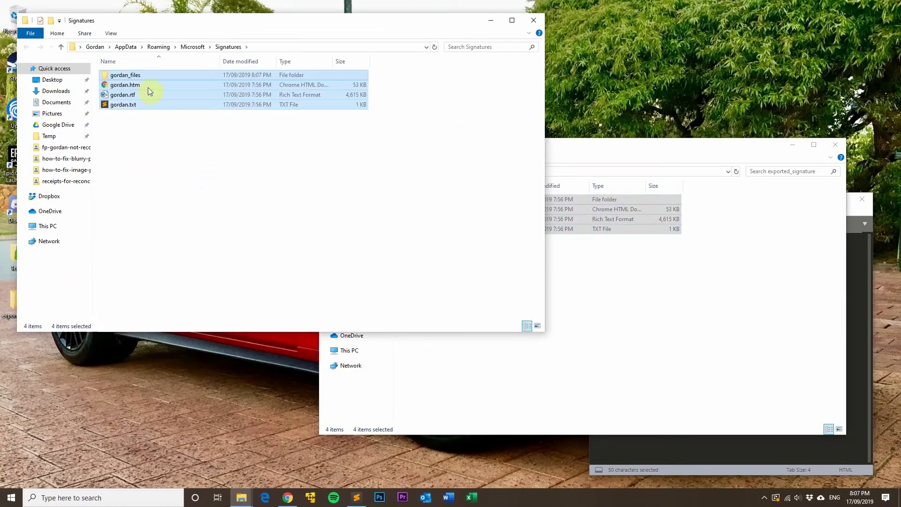
{"action": "left_click", "coordinate": [189, 144]}
{"action": "left_click", "coordinate": [491, 374]}
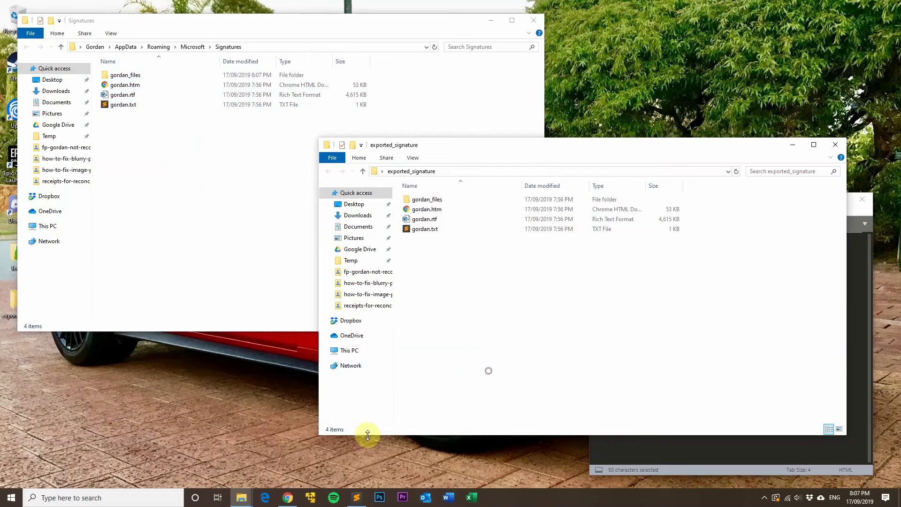
- Launch Outlook and start a new email to see the Kind Regards signature in its body
{"action": "left_click", "coordinate": [427, 499]}
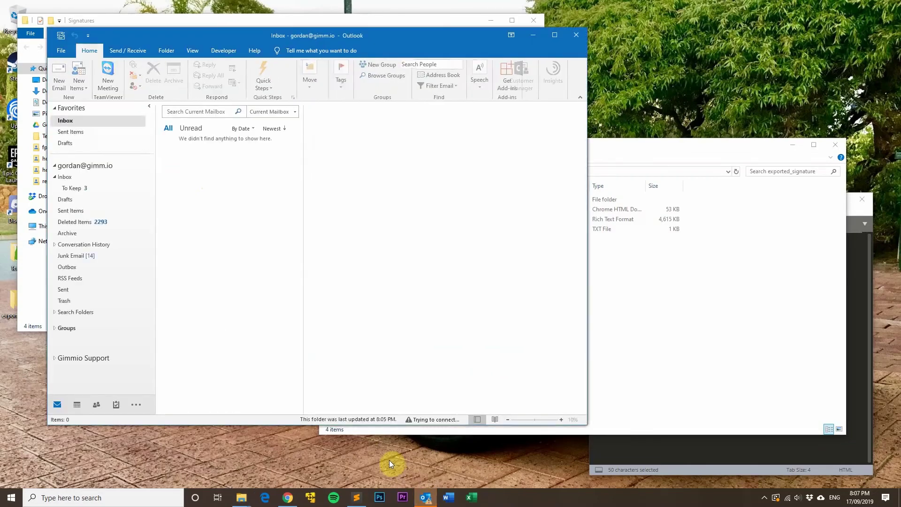
{"action": "left_click", "coordinate": [60, 85]}
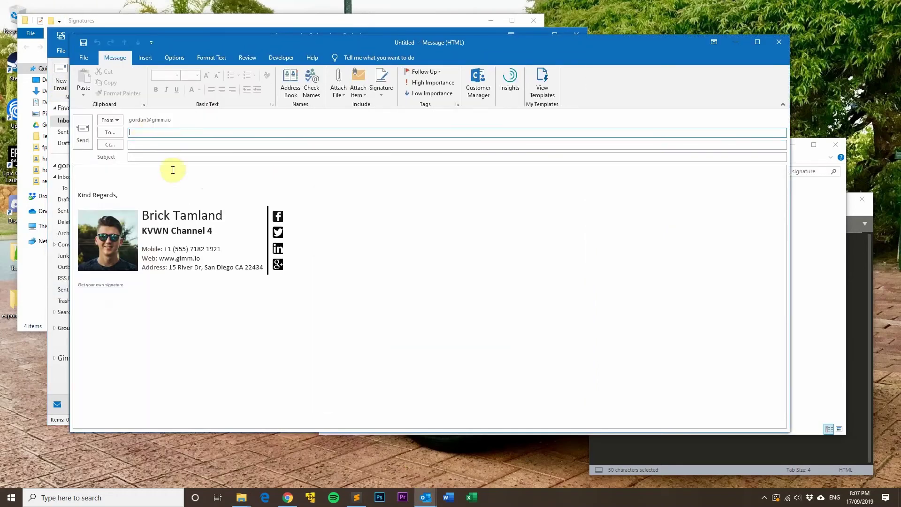
{"action": "left_click", "coordinate": [101, 177]}
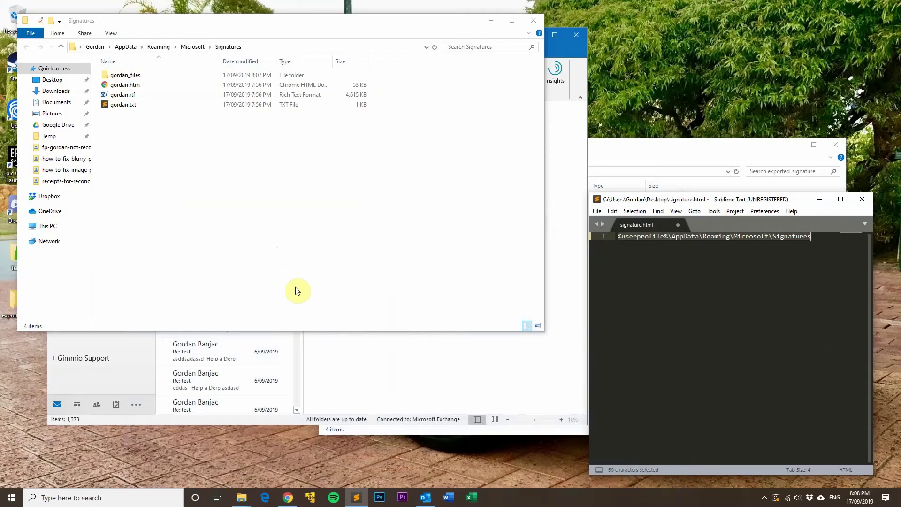
{"action": "left_click", "coordinate": [288, 497]}
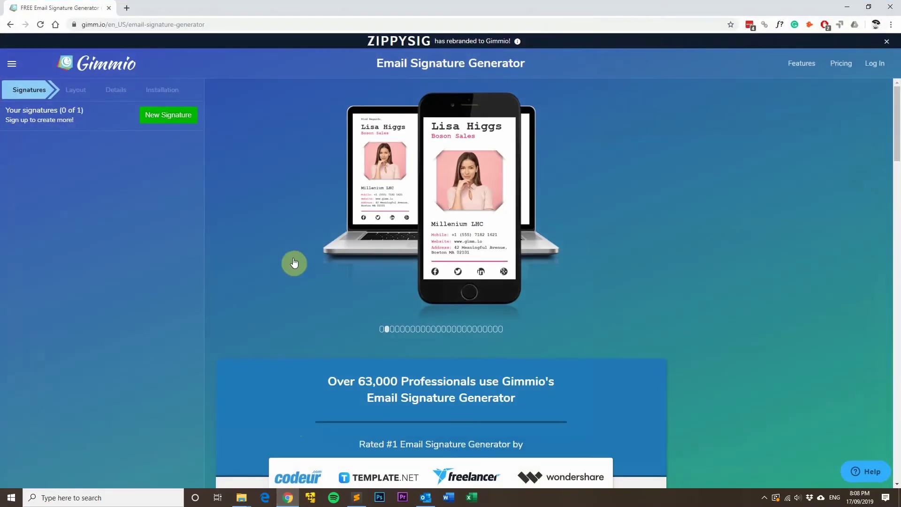
- Start a new Gimmio signature with the round-photo Design Team layout and edit its website line
{"action": "left_click", "coordinate": [154, 115]}
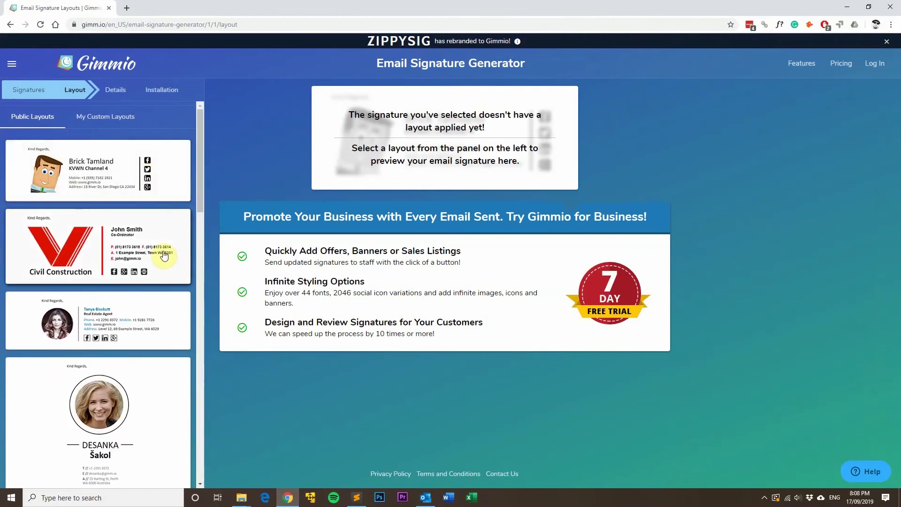
{"action": "scroll", "coordinate": [159, 271], "scroll_direction": "down", "scroll_amount": 3}
{"action": "scroll", "coordinate": [159, 271], "scroll_direction": "down", "scroll_amount": 15}
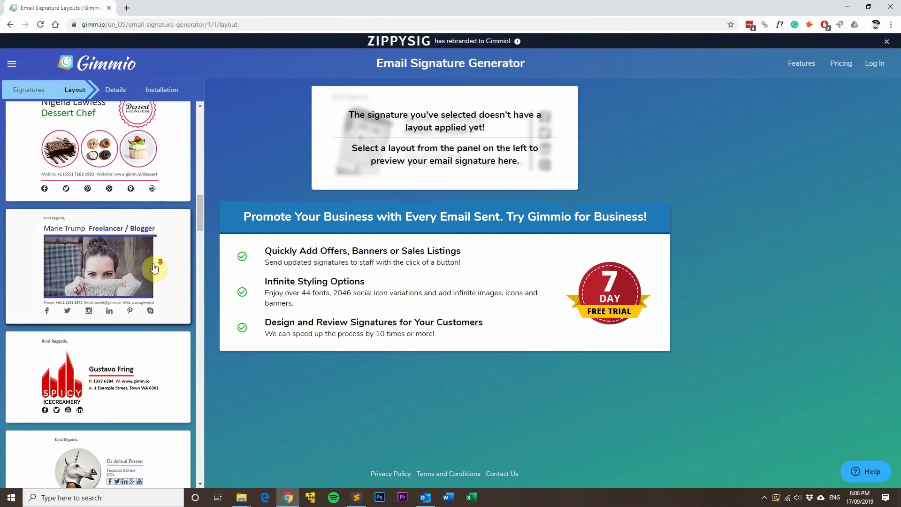
{"action": "scroll", "coordinate": [151, 266], "scroll_direction": "down", "scroll_amount": 5}
{"action": "left_click", "coordinate": [112, 246]}
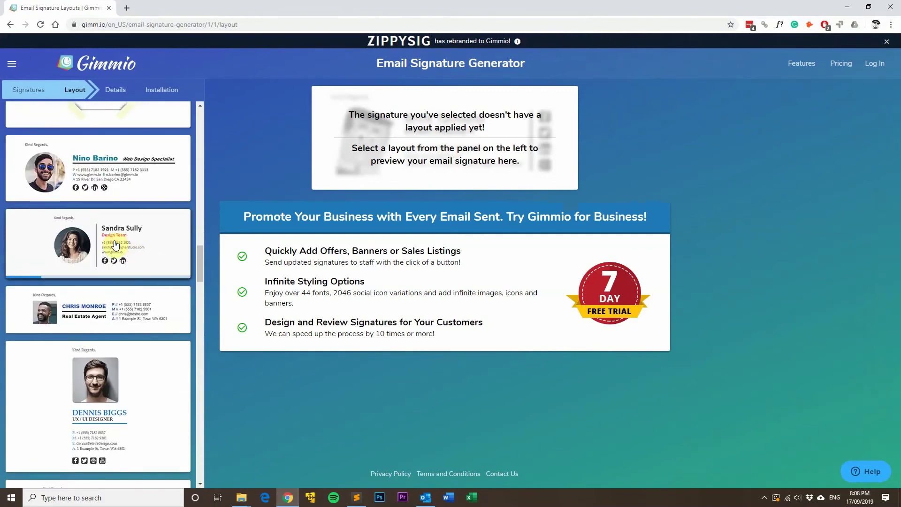
{"action": "left_click", "coordinate": [47, 305]}
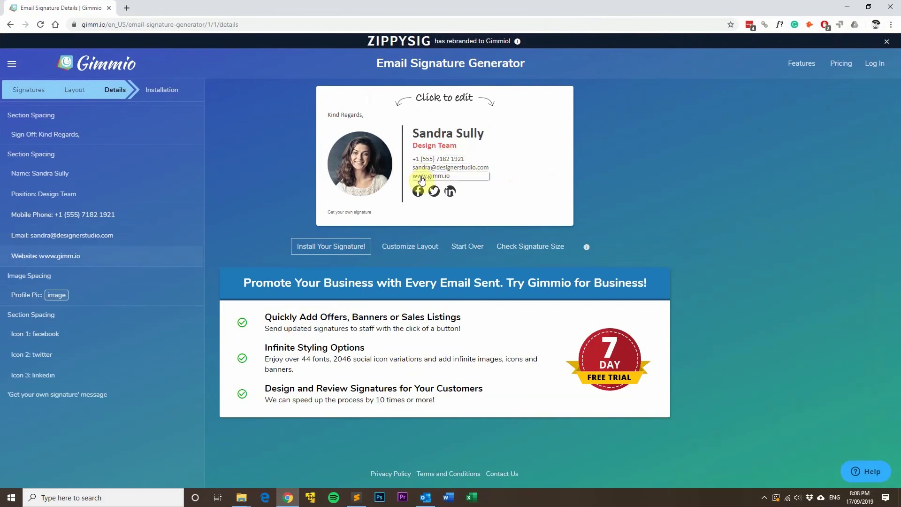
{"action": "left_click", "coordinate": [441, 177]}
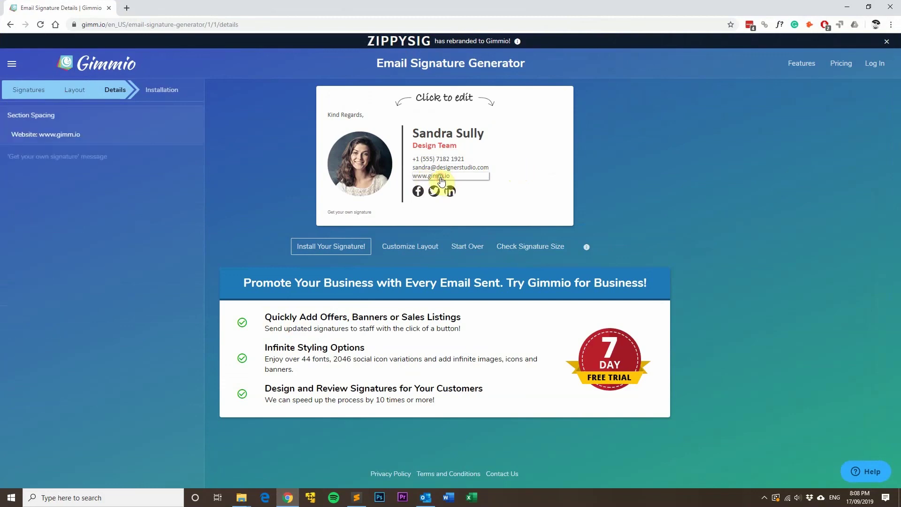